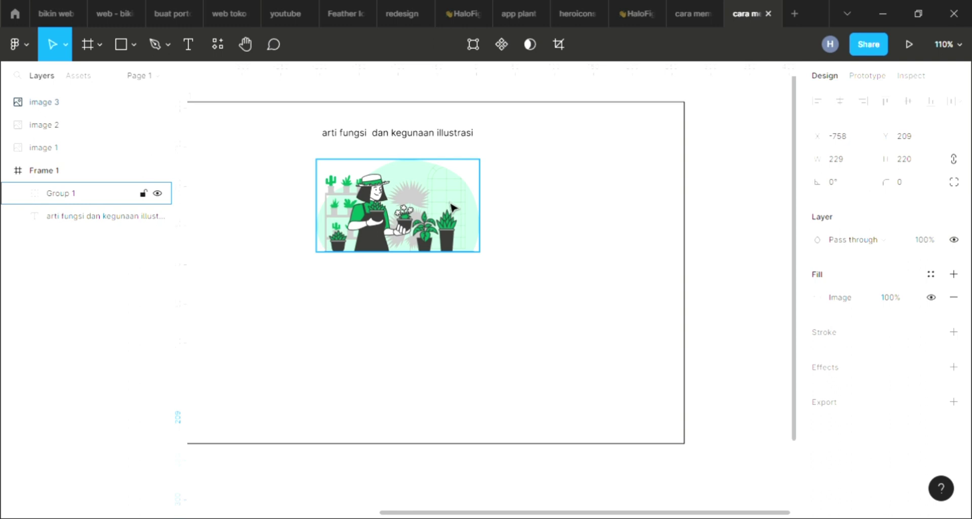
Step: Duplicate the heading "arti fungsi dan kegunaan illustrasi" and place the copy below the plant illustration
scroll(452, 206, "down", 2)
scroll(407, 177, "left", 2)
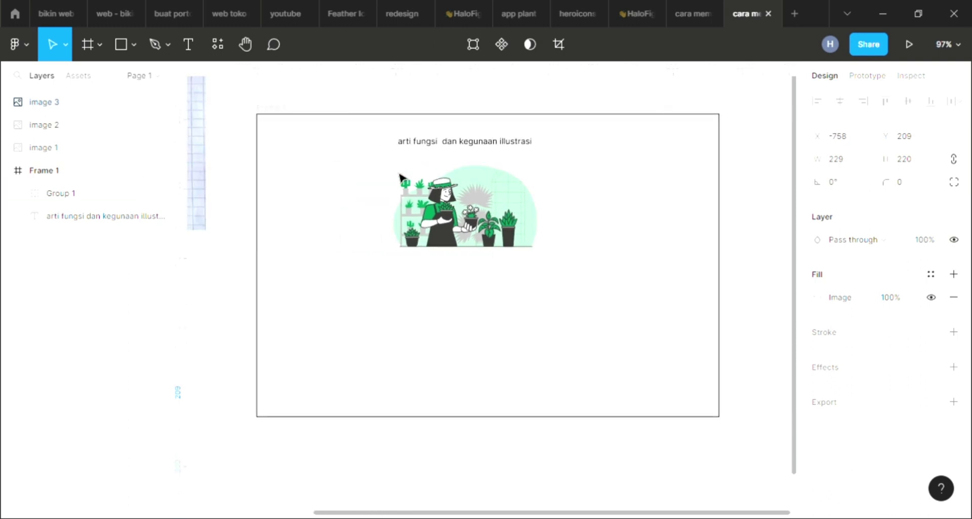
scroll(401, 178, "up", 3)
scroll(400, 176, "up", 2)
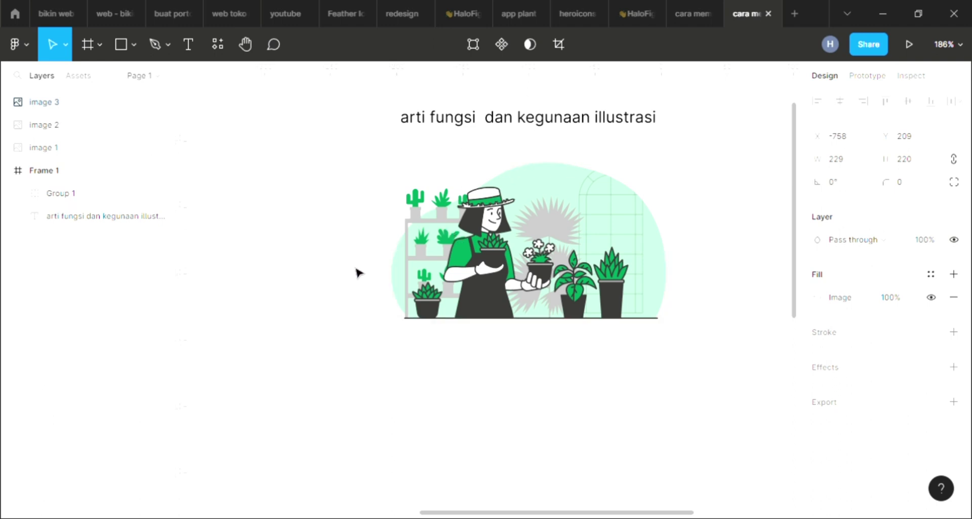
scroll(379, 297, "down", 3, "ctrl")
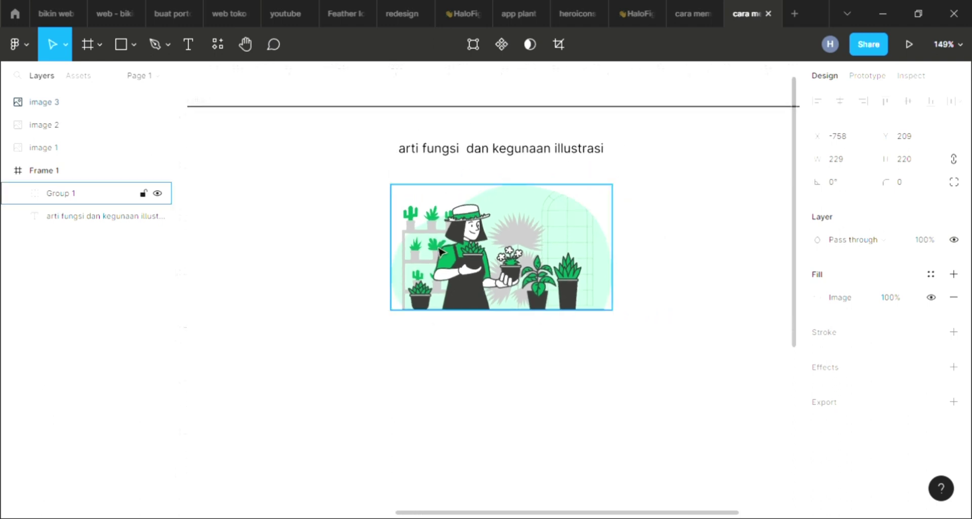
left_click(452, 157)
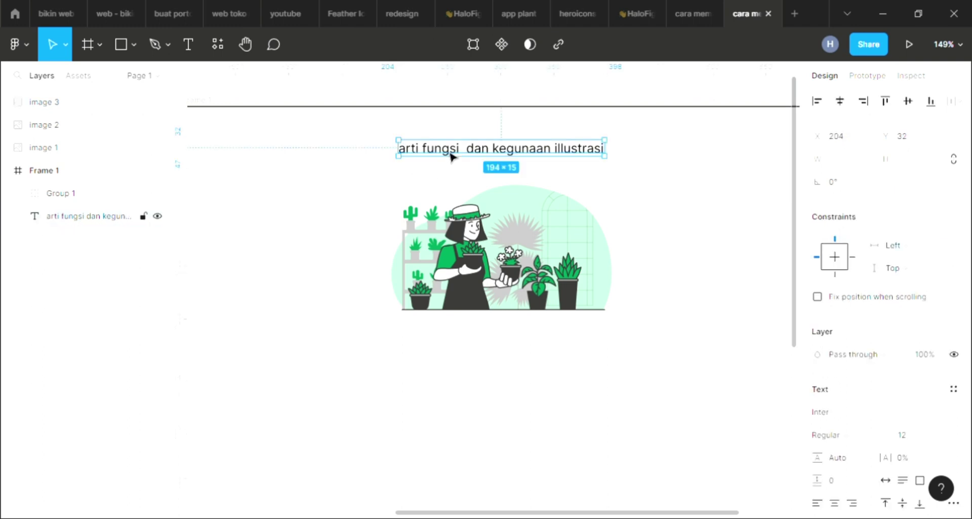
key("ctrl+d")
left_click_drag(452, 157, 454, 366)
Step: Replace the duplicated heading's text with "konsep" and move it up closer beneath the illustration
double_click(454, 362)
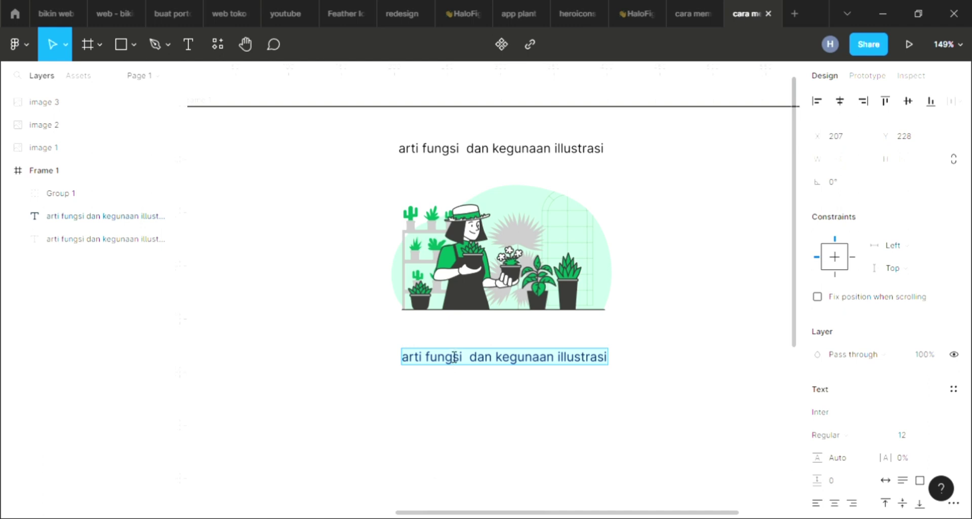
type("konsep")
key("Escape")
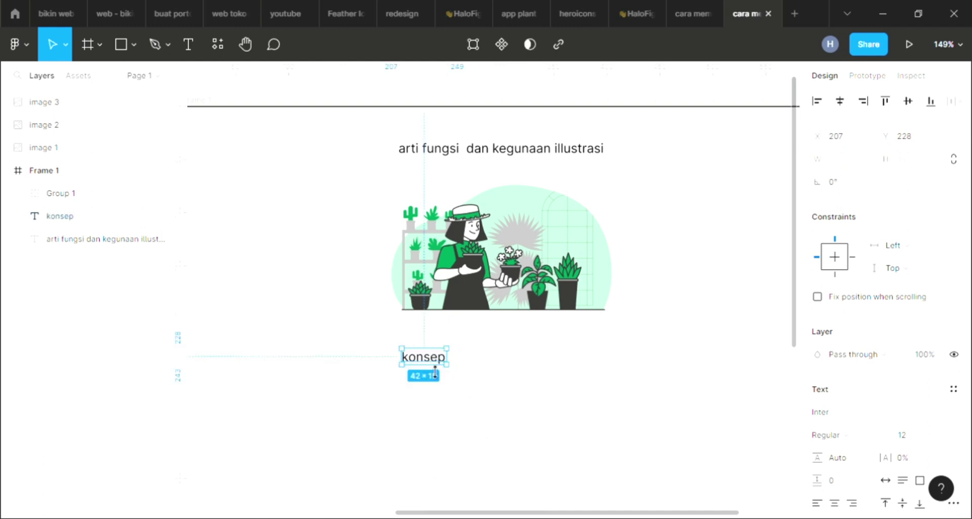
left_click_drag(436, 367, 428, 354)
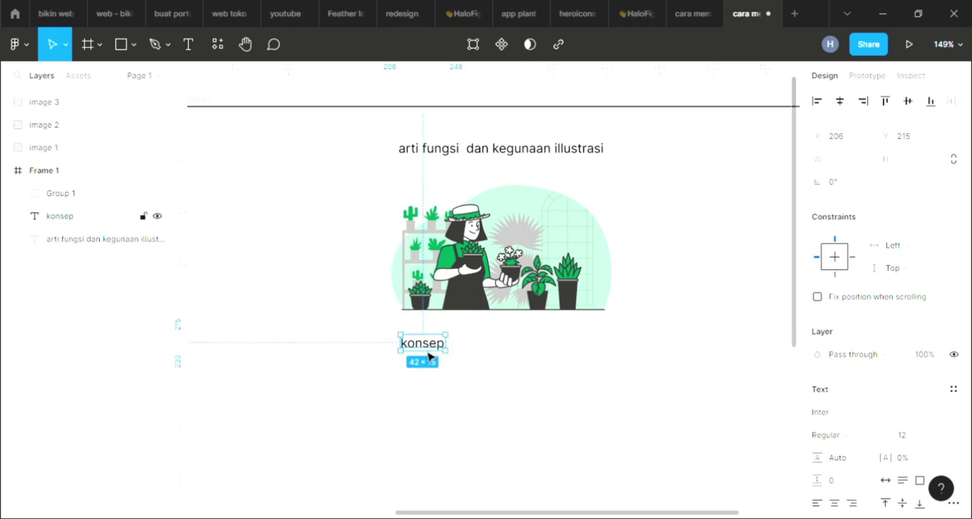
left_click(466, 395)
Step: Examine the illustration of the woman with potted plants up close, together with the konsep label beneath it
scroll(410, 378, "up", 3)
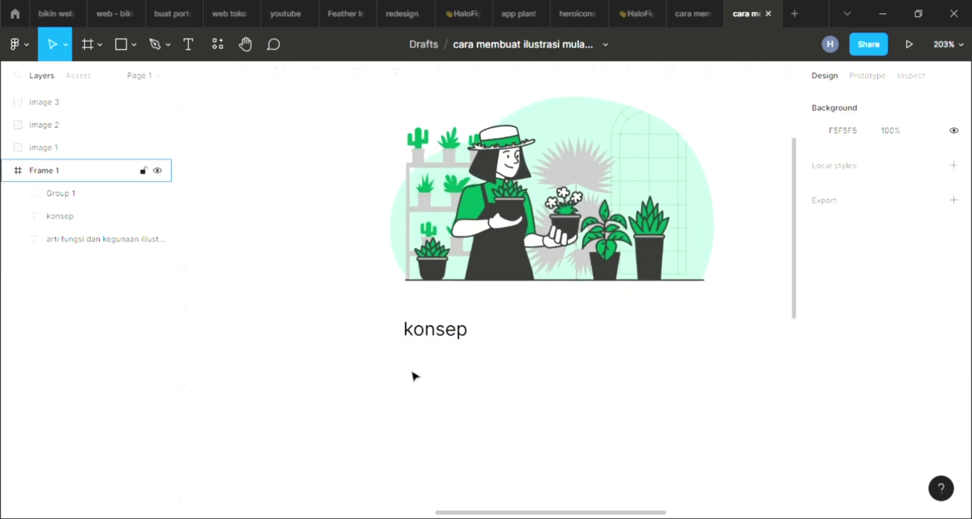
scroll(412, 377, "up", 3)
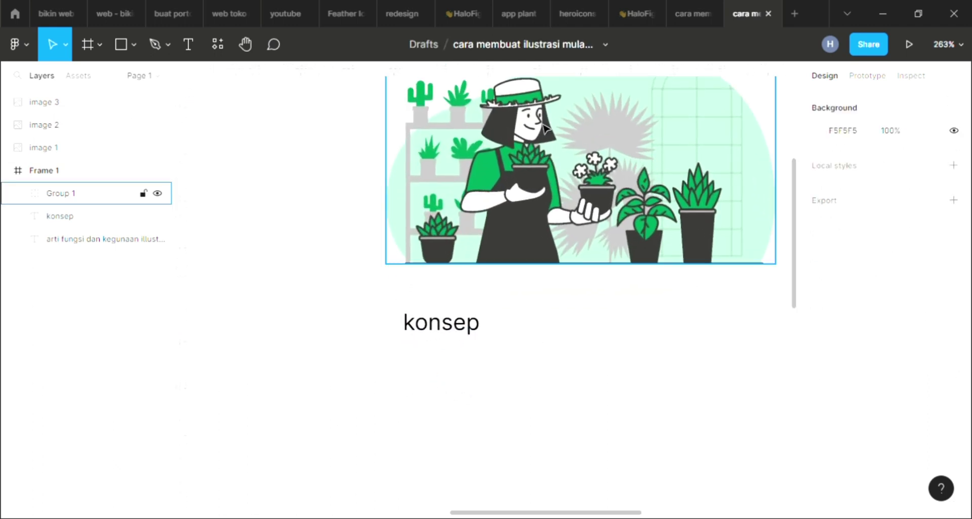
scroll(573, 215, "up", 1)
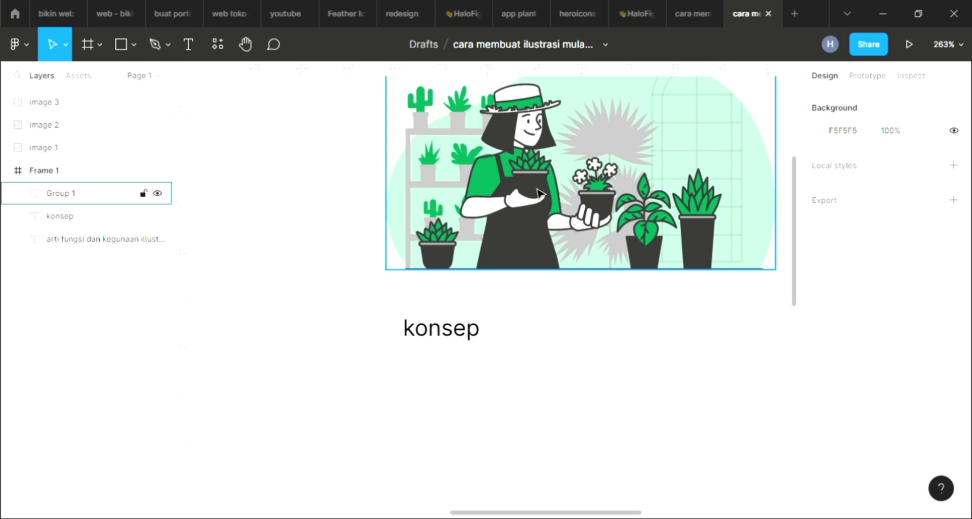
scroll(582, 204, "up", 4)
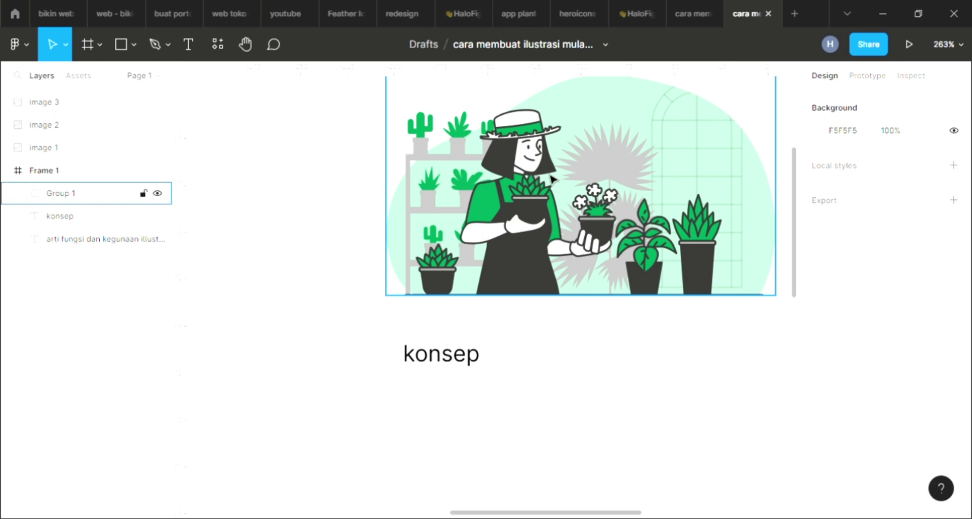
scroll(567, 203, "up", 2)
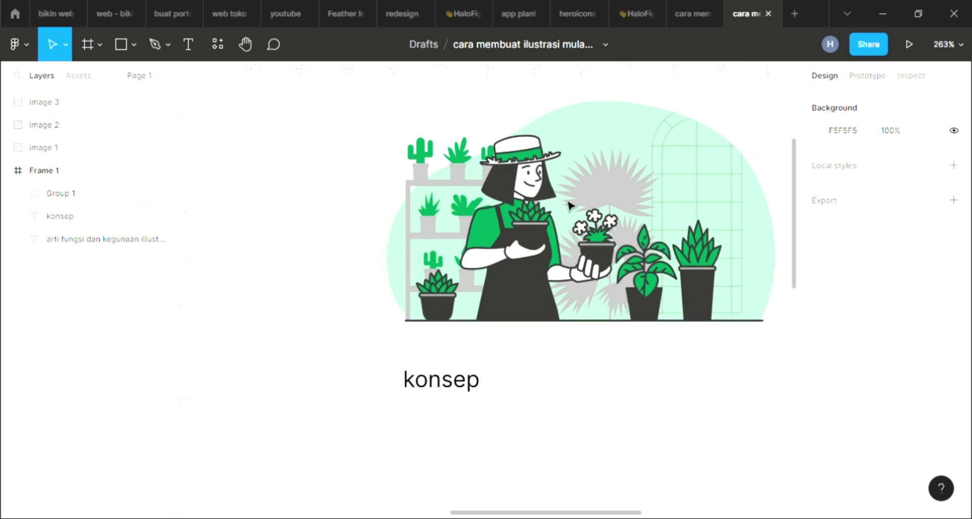
scroll(566, 205, "up", 2)
scroll(567, 207, "down", 5)
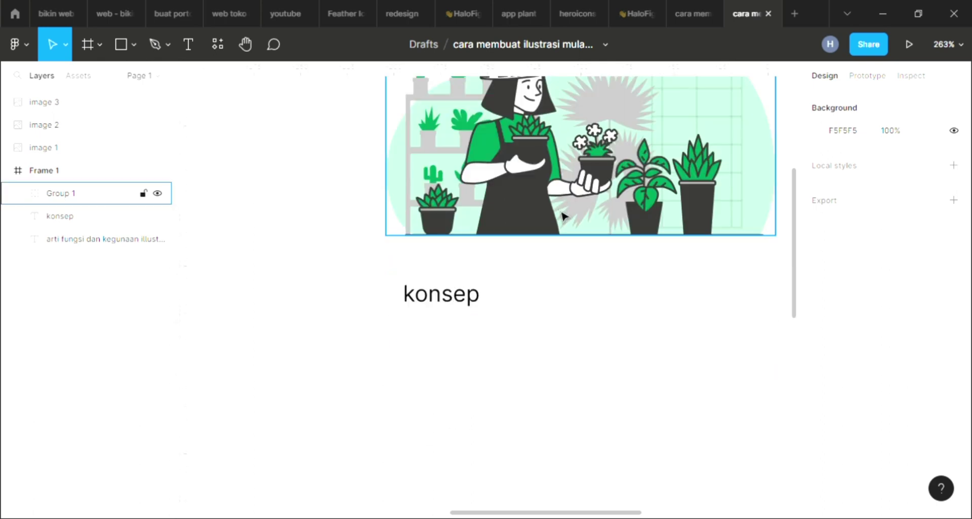
scroll(564, 215, "up", 5)
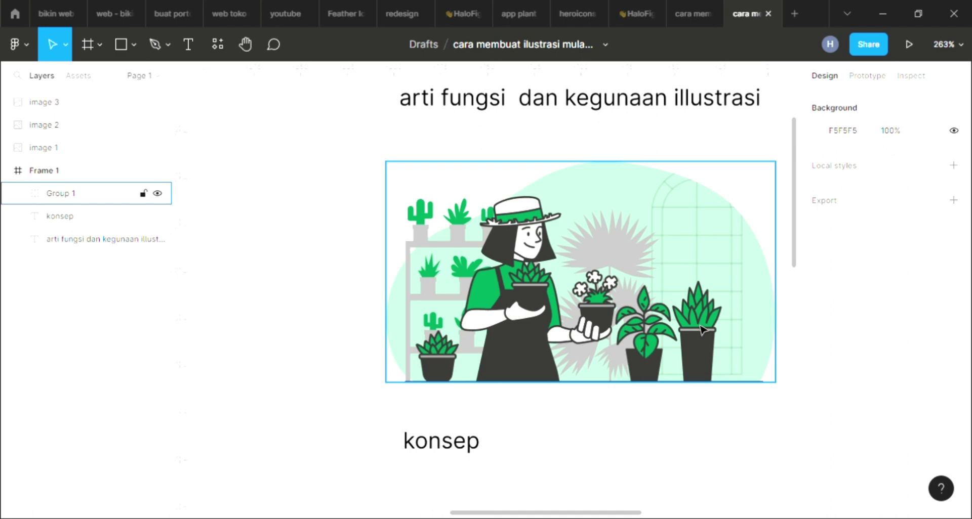
scroll(702, 330, "down", 1)
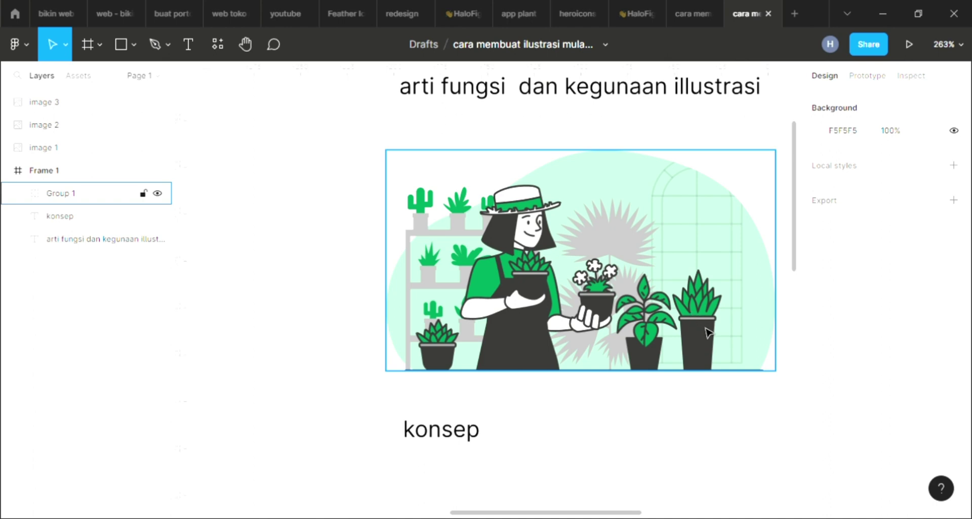
Step: Duplicate the "konsep" label directly below itself and change the copy's text to "explore ide"
left_click(461, 442)
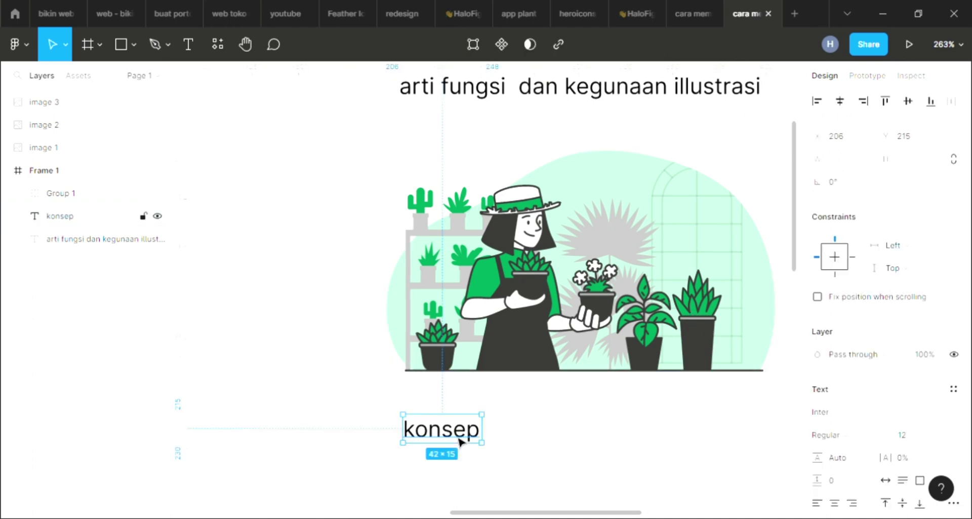
left_click_drag(461, 442, 460, 472)
double_click(461, 473)
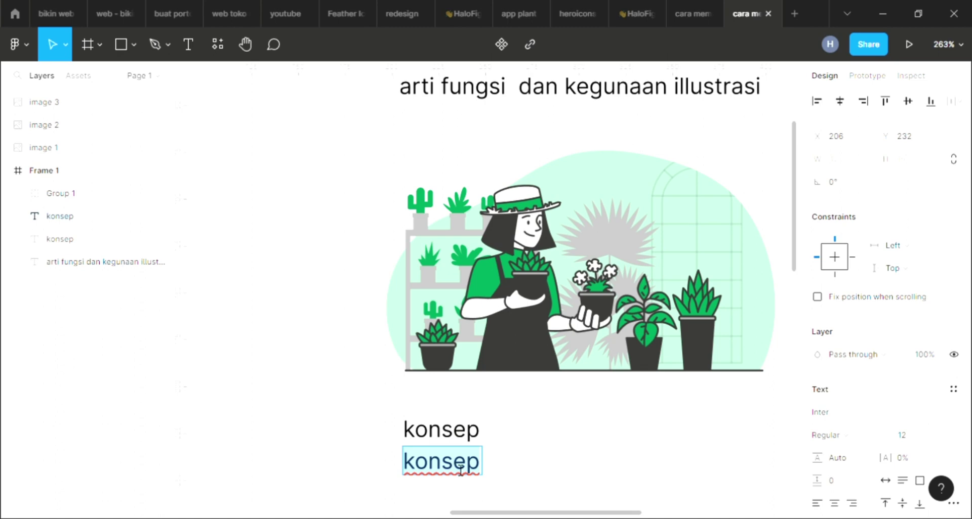
type("explo")
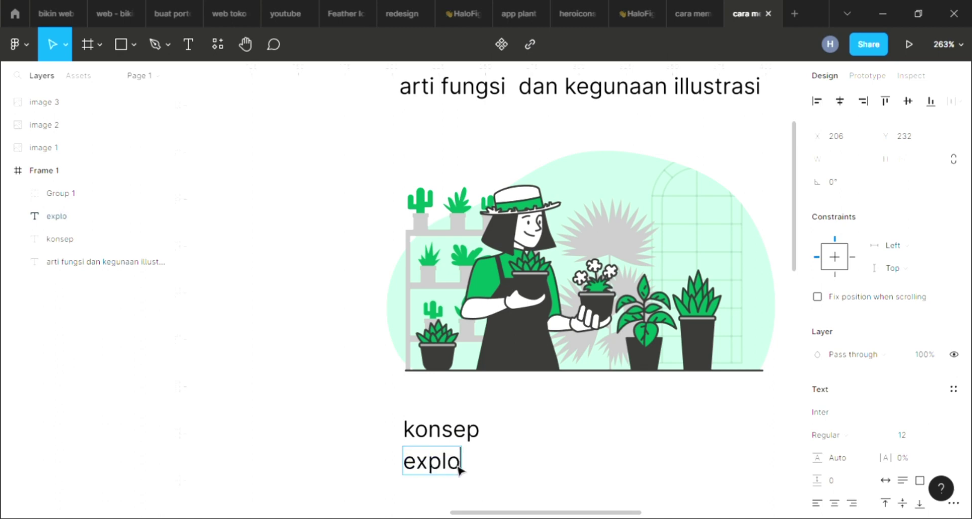
type("re ")
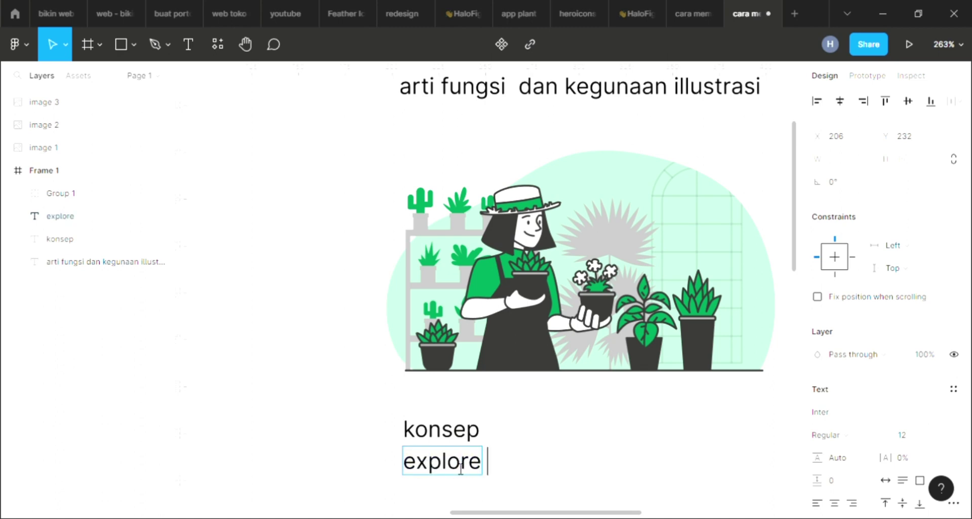
type("ide")
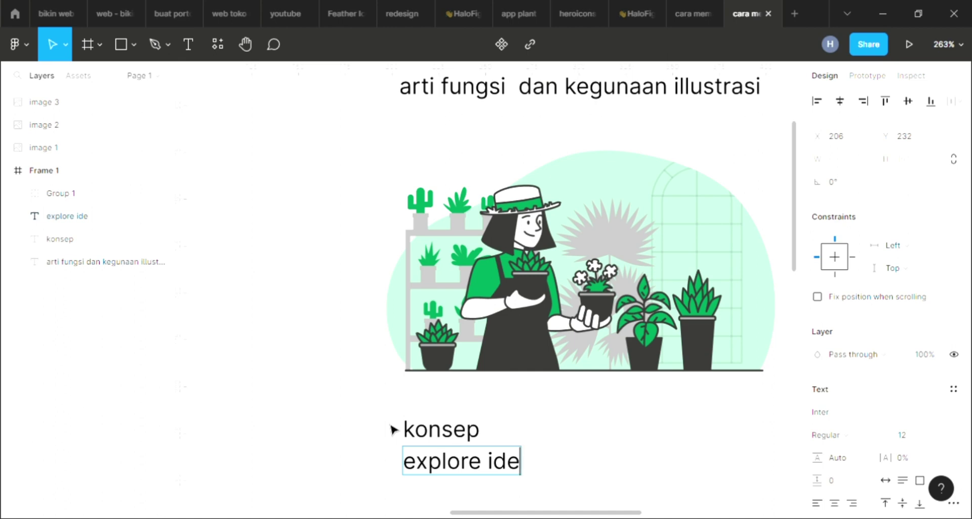
scroll(508, 357, "down", 3)
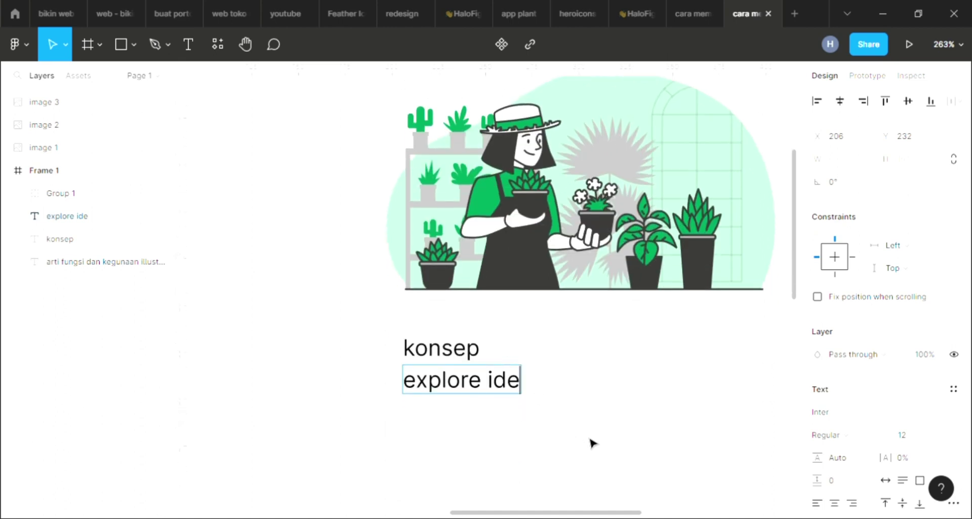
key("Escape")
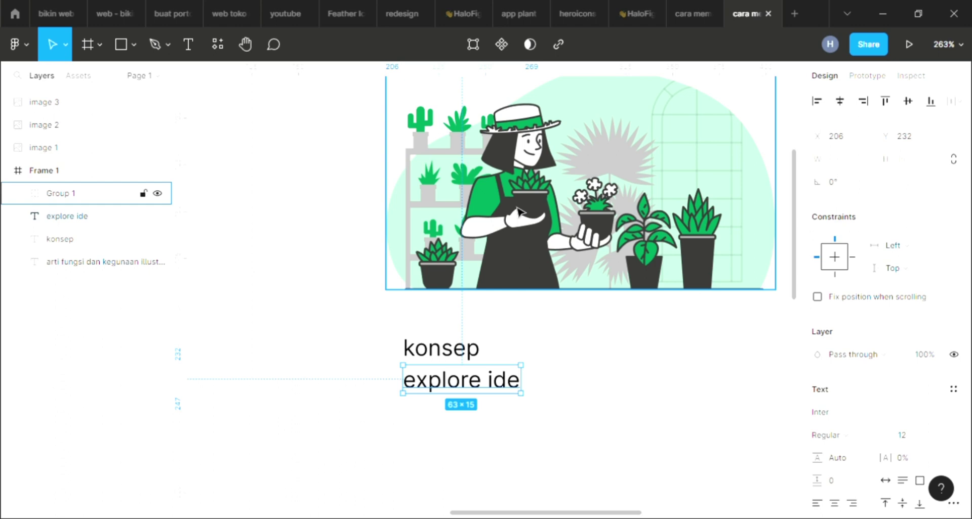
Step: Duplicate the "explore ide" label below itself and change the copy's text to "sketsa gambar"
scroll(555, 249, "down", 1)
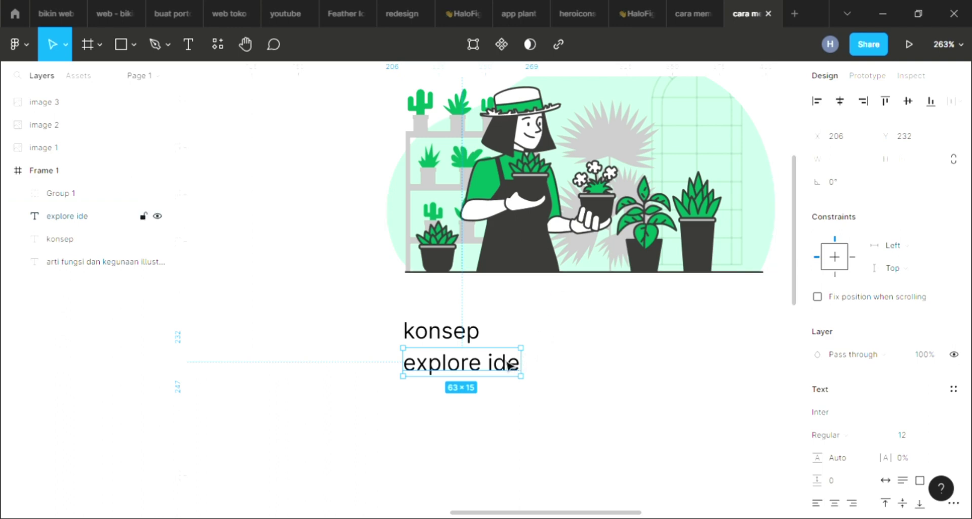
key("ctrl+d")
left_click_drag(467, 381, 464, 421)
double_click(464, 421)
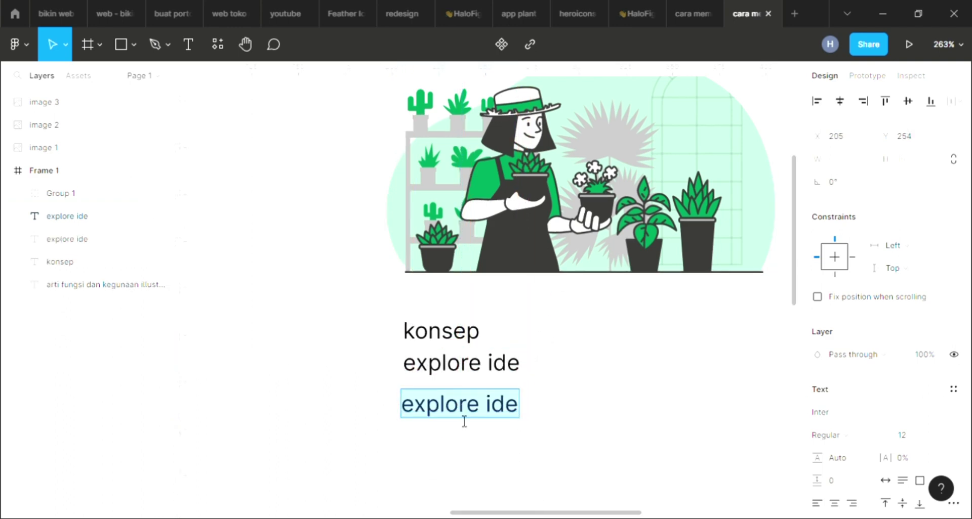
type("sket")
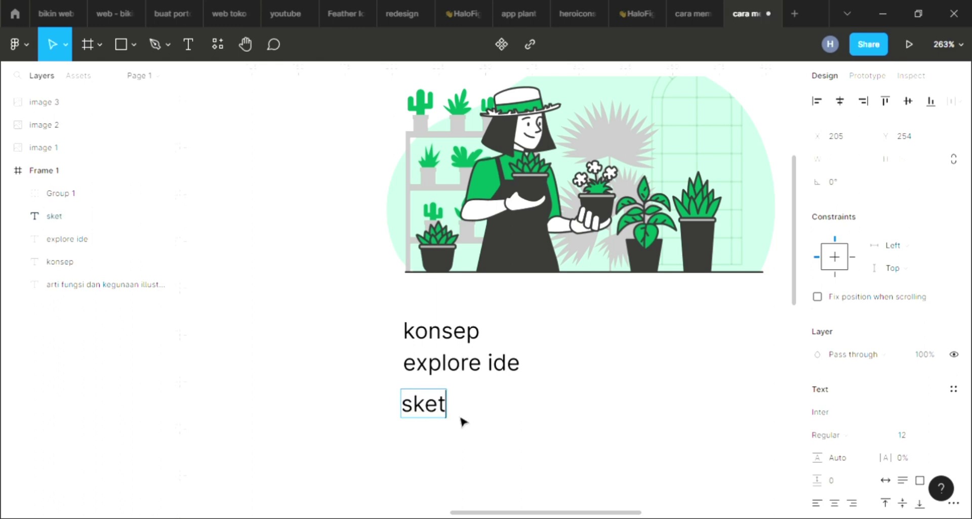
type("sa")
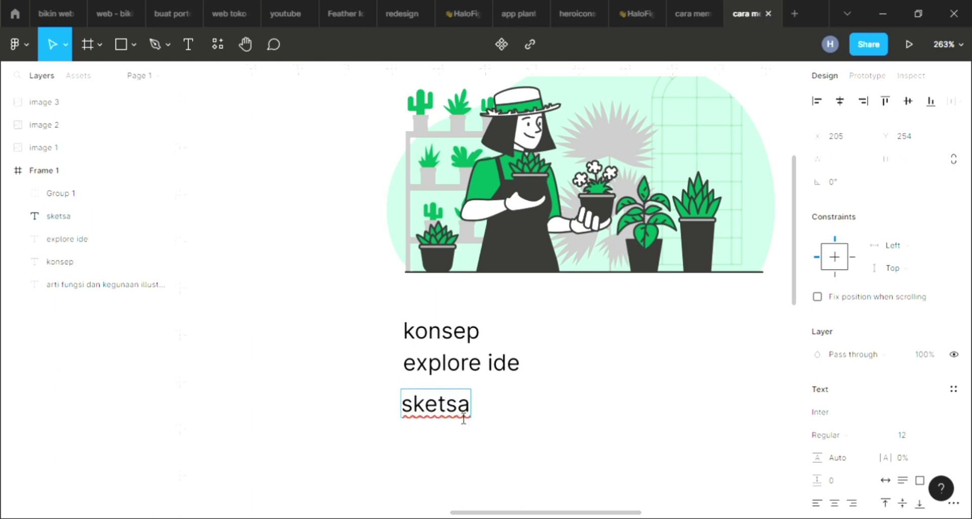
type(" gam")
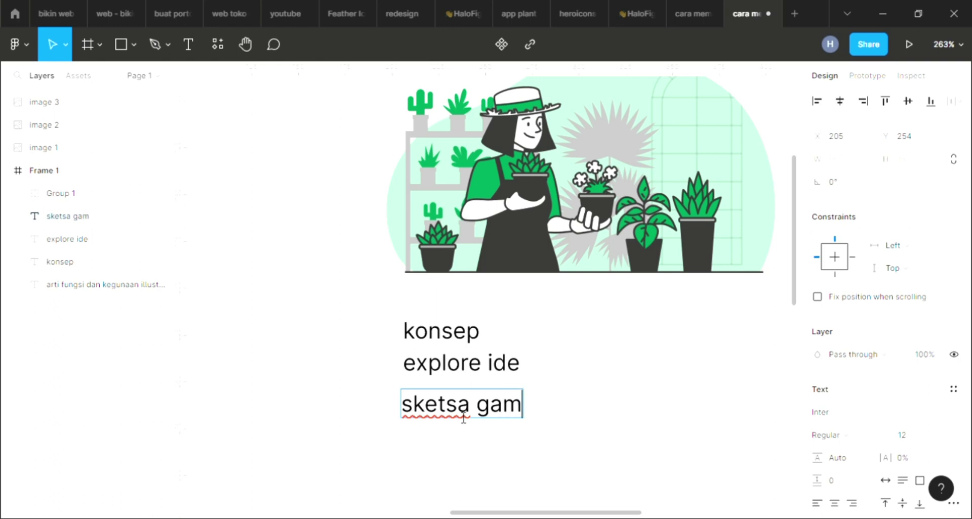
type("bar")
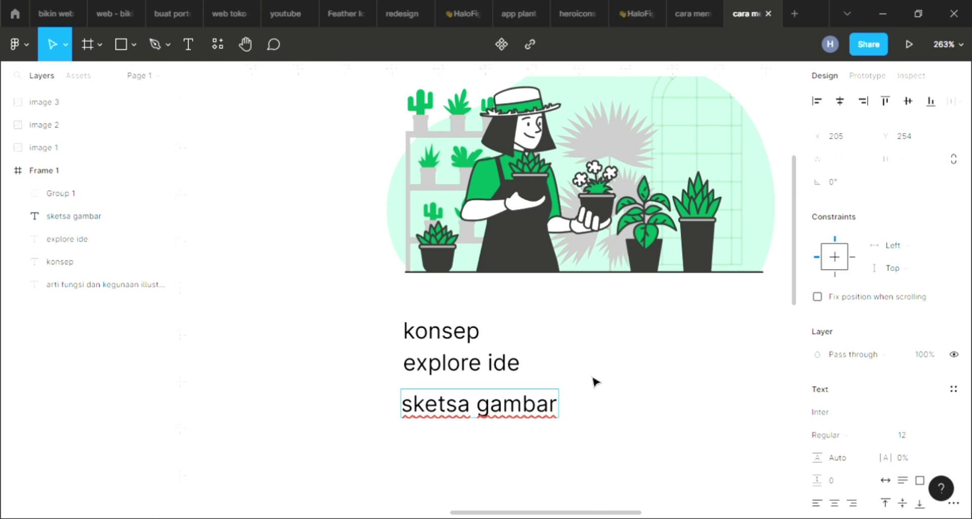
Step: Examine the two reference sketches beside the frame: the pencil-drawn boy on grid paper and the cockatoo line drawing
scroll(596, 382, "down", 5)
scroll(590, 359, "left", 6)
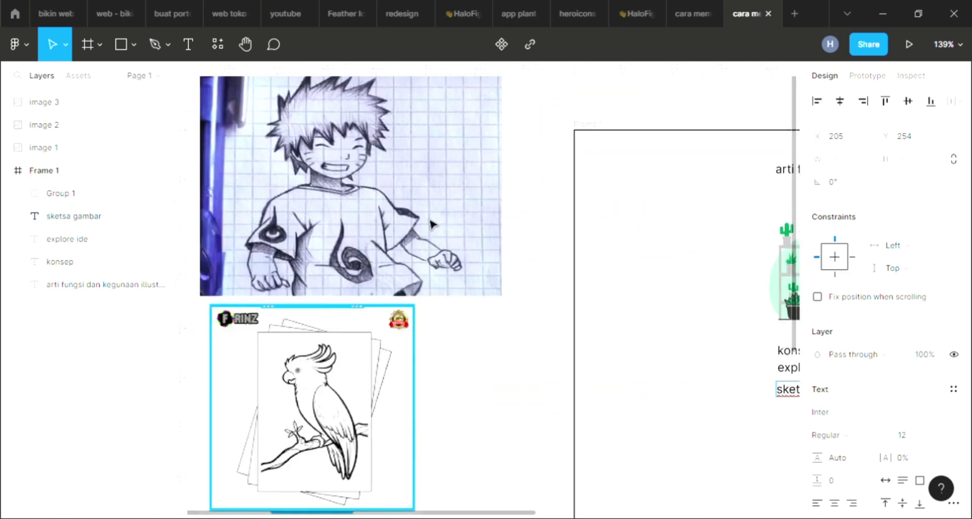
scroll(431, 224, "left", 3)
scroll(440, 233, "up", 3)
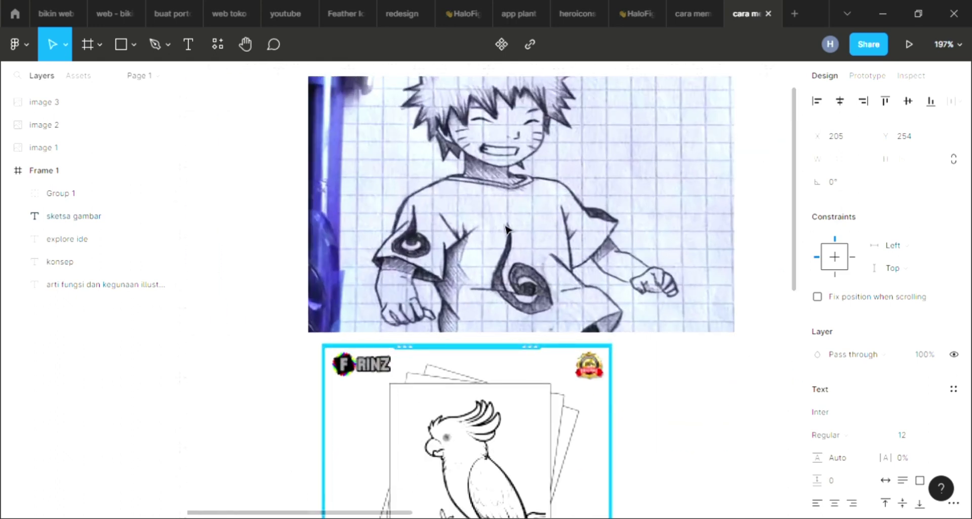
scroll(506, 229, "up", 3)
scroll(471, 369, "up", 2)
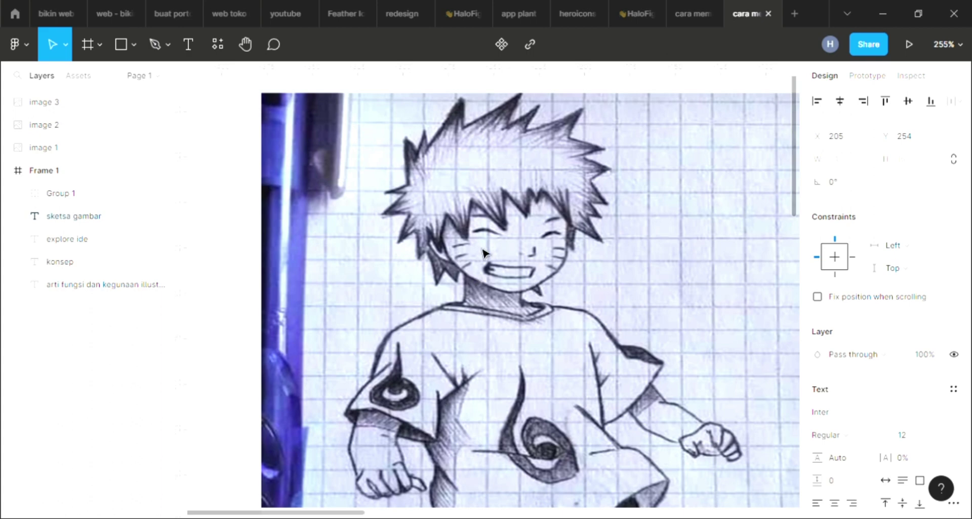
scroll(506, 278, "down", 3)
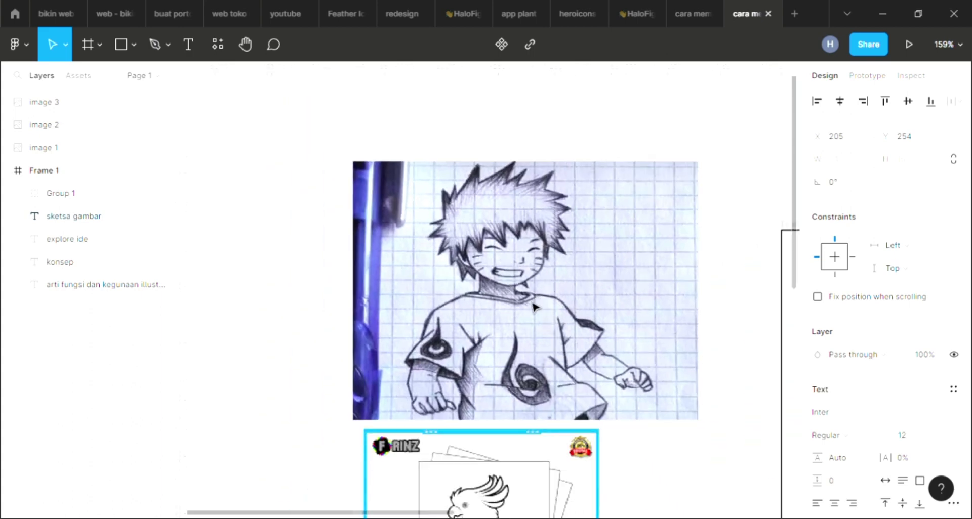
scroll(538, 300, "down", 3)
scroll(538, 301, "down", 3)
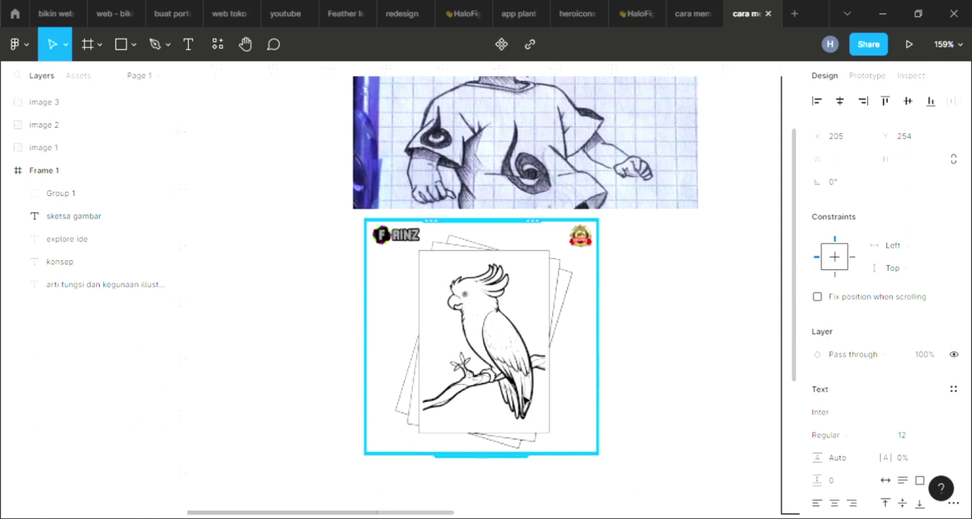
scroll(526, 369, "up", 1)
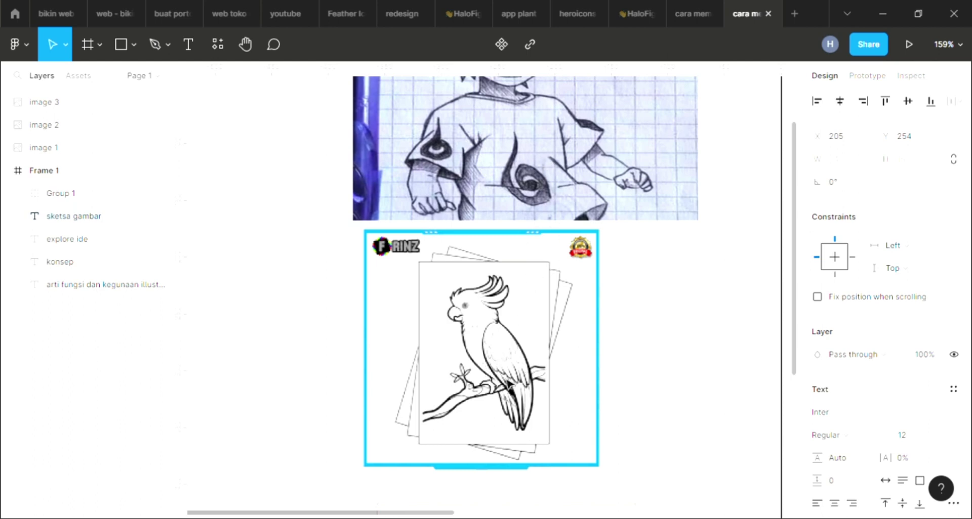
scroll(512, 378, "down", 1)
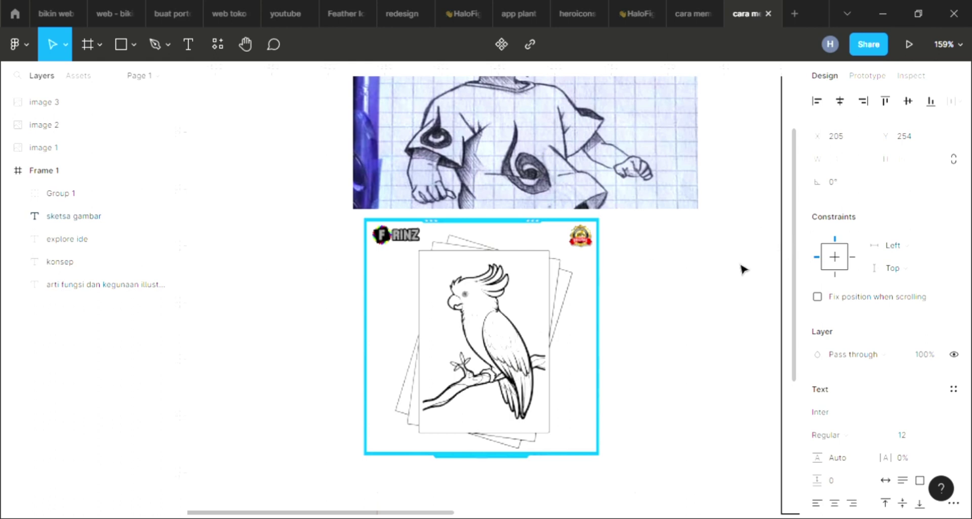
Step: Examine the line drawing of hibiscus flowers below the cockatoo and compare it with the other reference sketches beside the frame
scroll(546, 294, "right", 5)
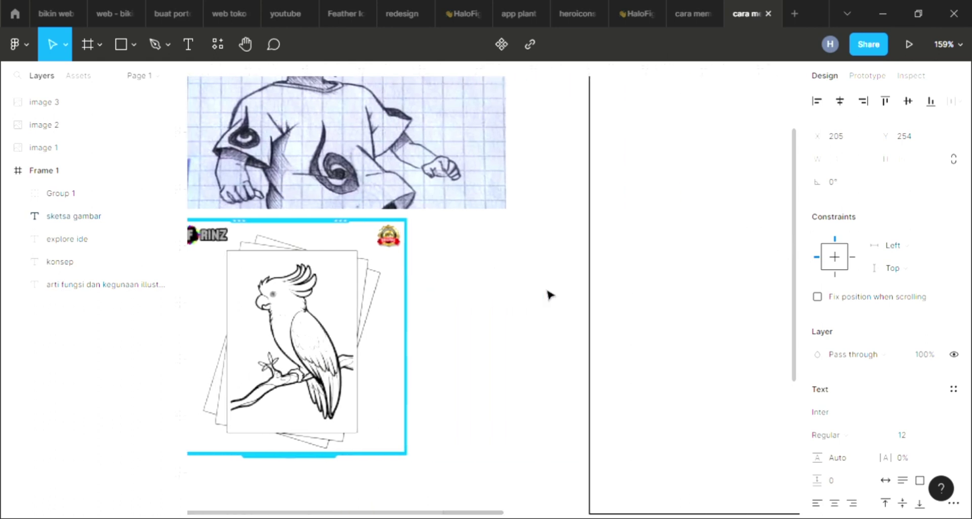
scroll(756, 193, "right", 8)
scroll(573, 316, "left", 11)
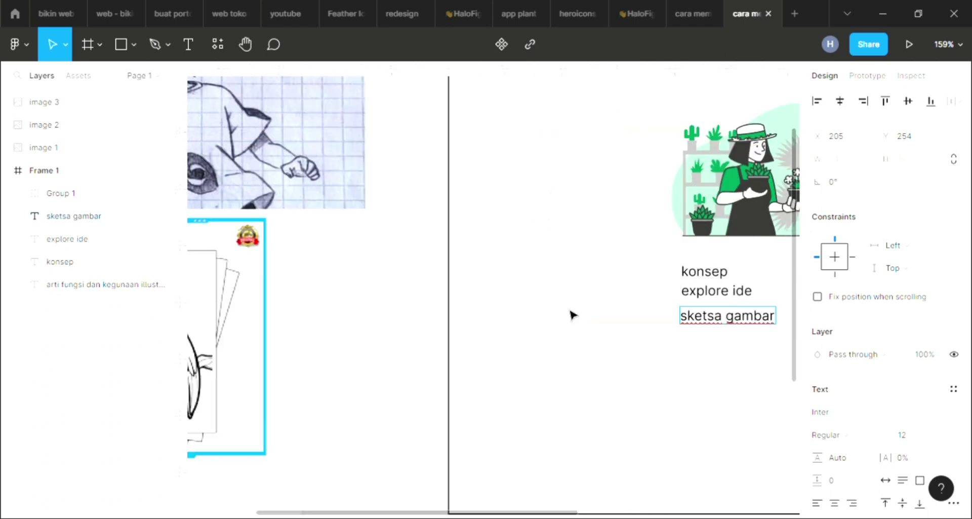
scroll(569, 314, "left", 4)
scroll(568, 312, "down", 8)
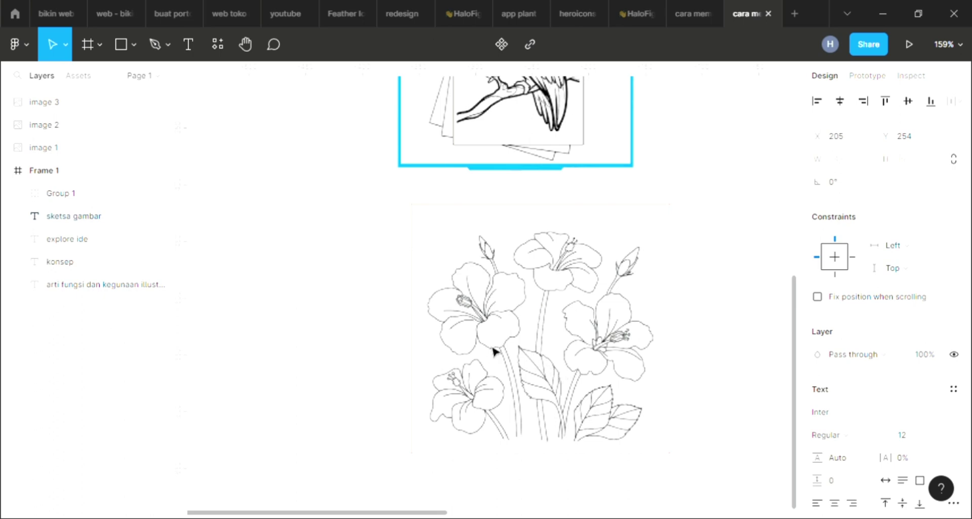
scroll(530, 310, "up", 7)
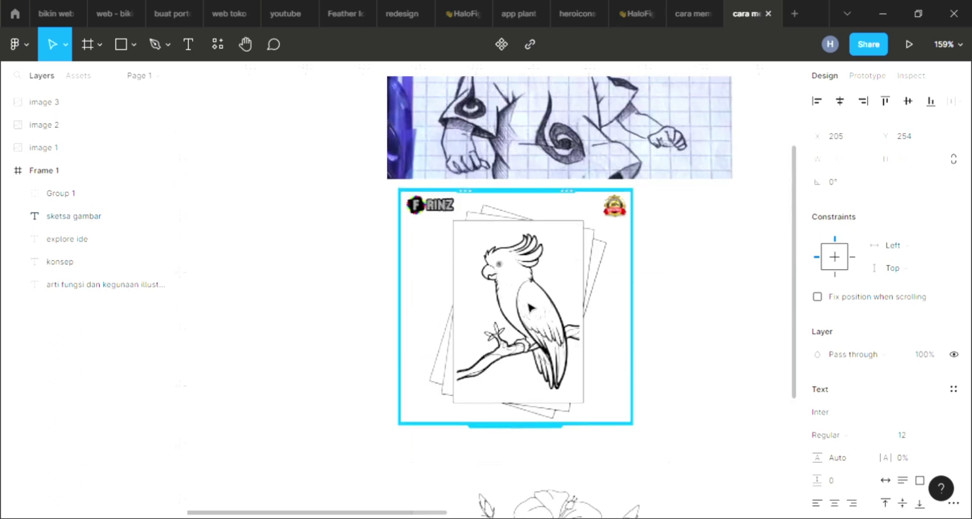
scroll(530, 308, "down", 7)
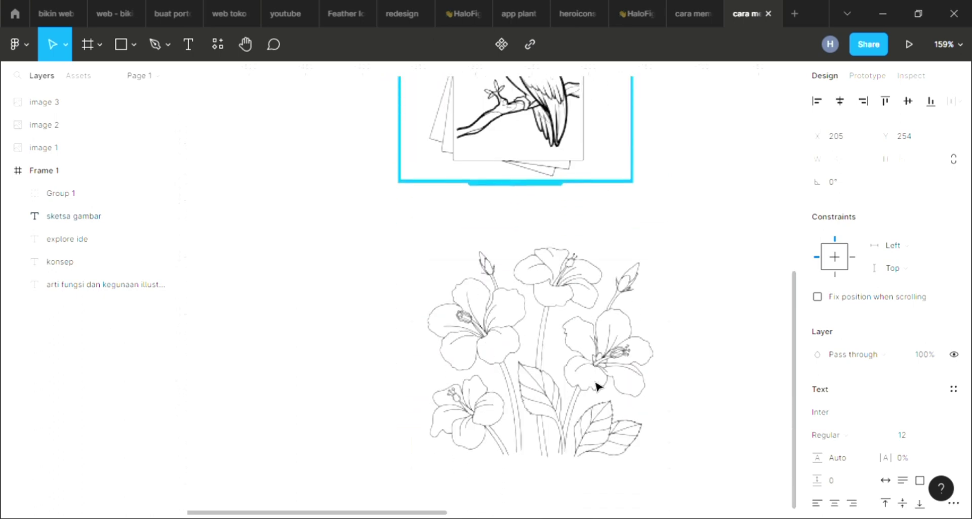
scroll(471, 390, "up", 2, "ctrl")
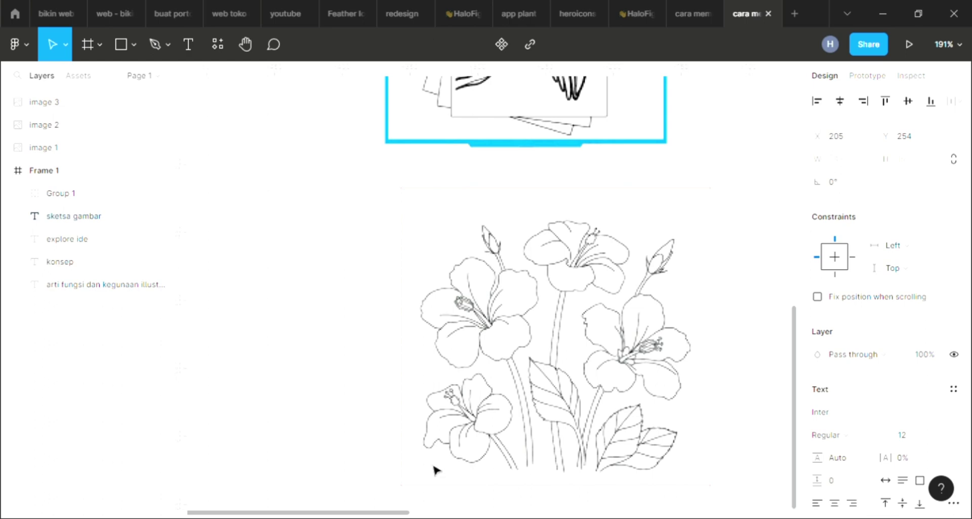
scroll(435, 469, "up", 3)
scroll(474, 351, "up", 1)
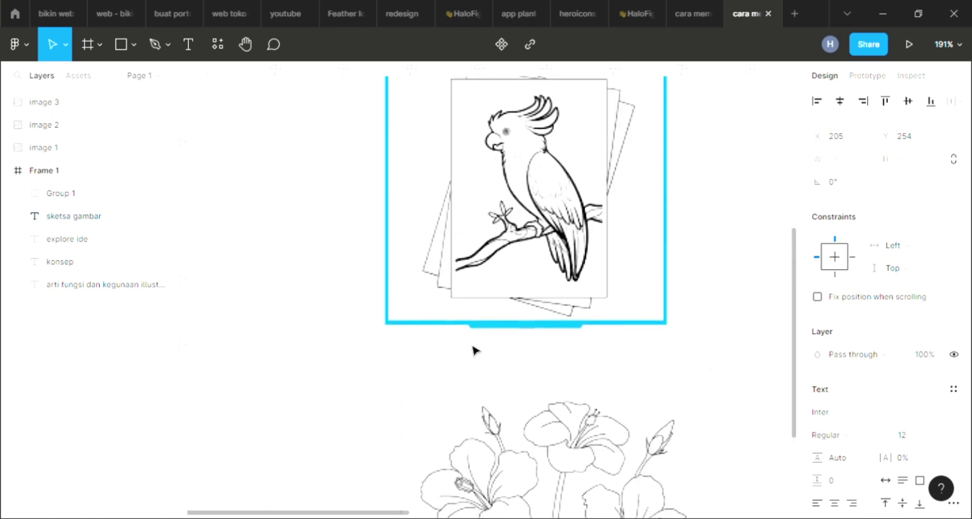
scroll(474, 351, "up", 3)
scroll(473, 349, "down", 5)
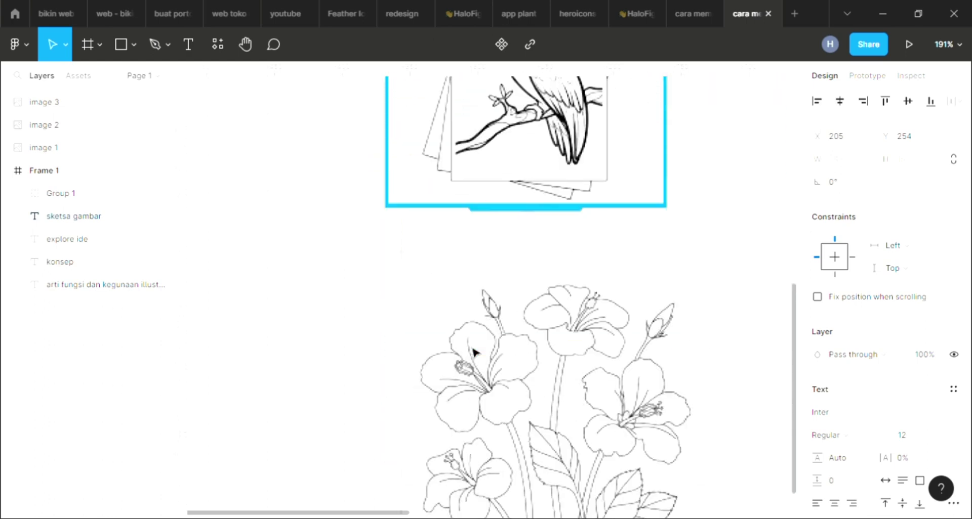
scroll(474, 351, "down", 1)
scroll(475, 351, "down", 1)
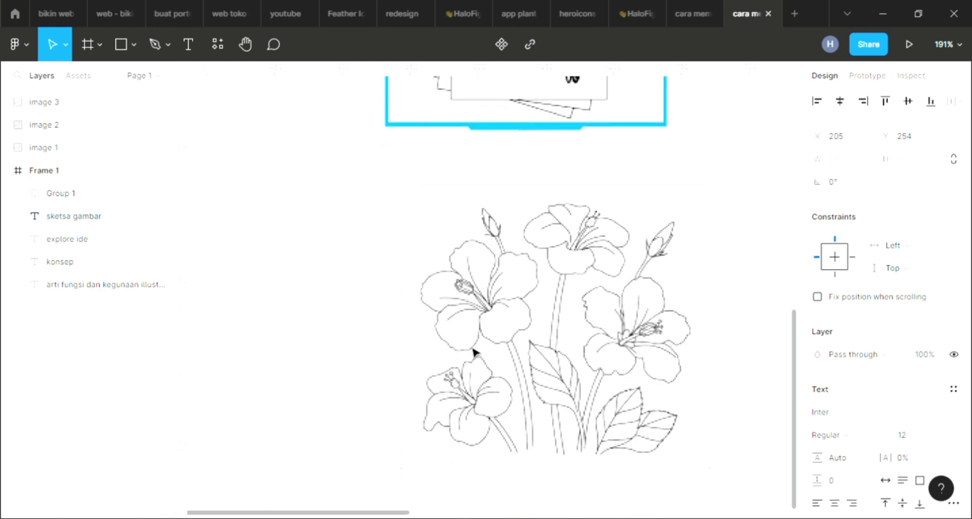
scroll(475, 350, "down", 1)
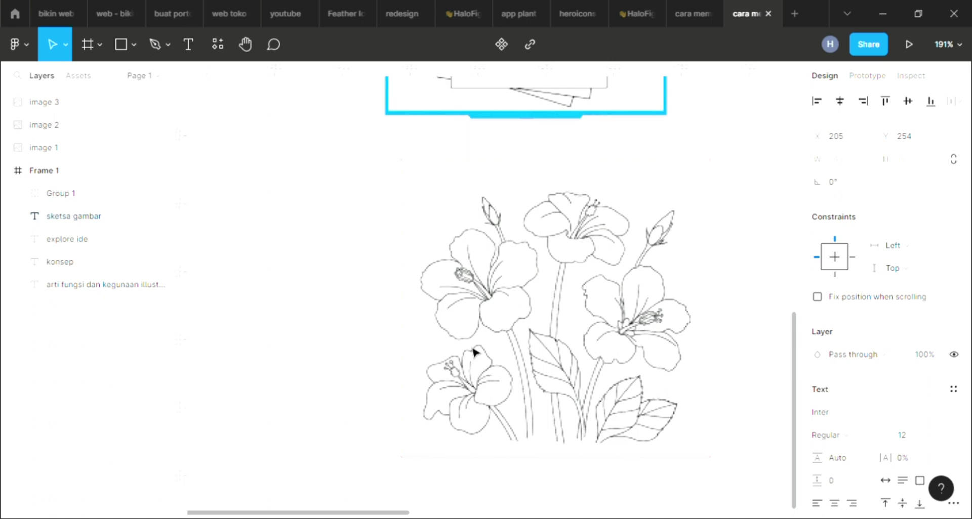
Step: Move the pencil sketch of the boy into the frame, placing it below the "sketsa gambar" label
scroll(475, 351, "down", 10)
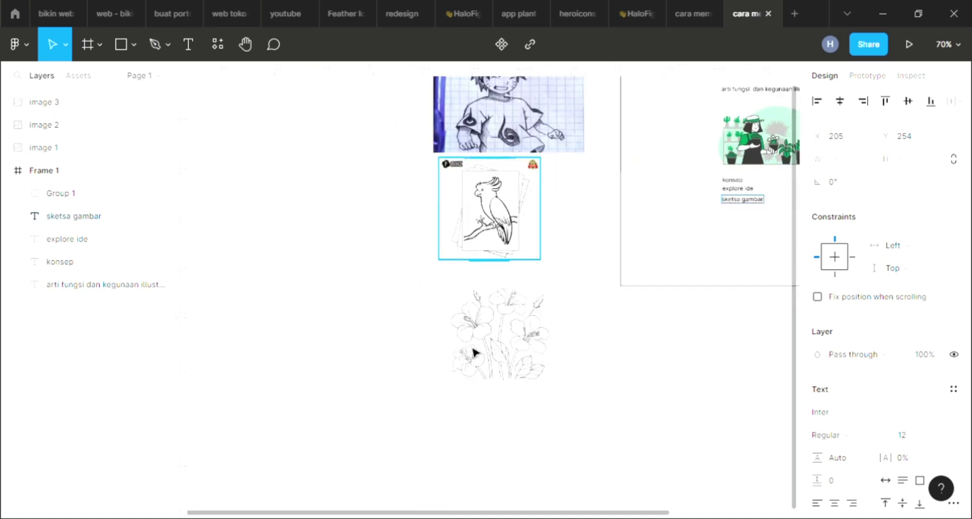
scroll(475, 351, "up", 5)
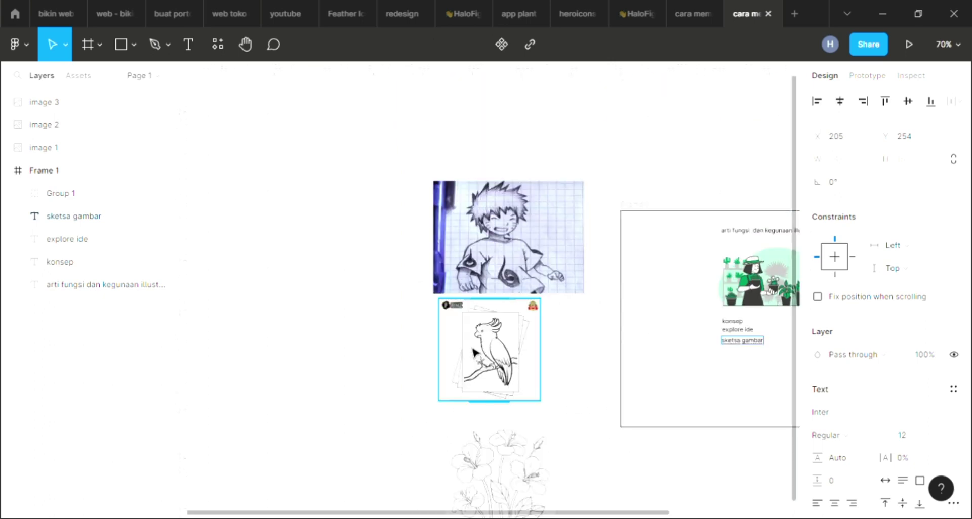
scroll(516, 366, "left", 1)
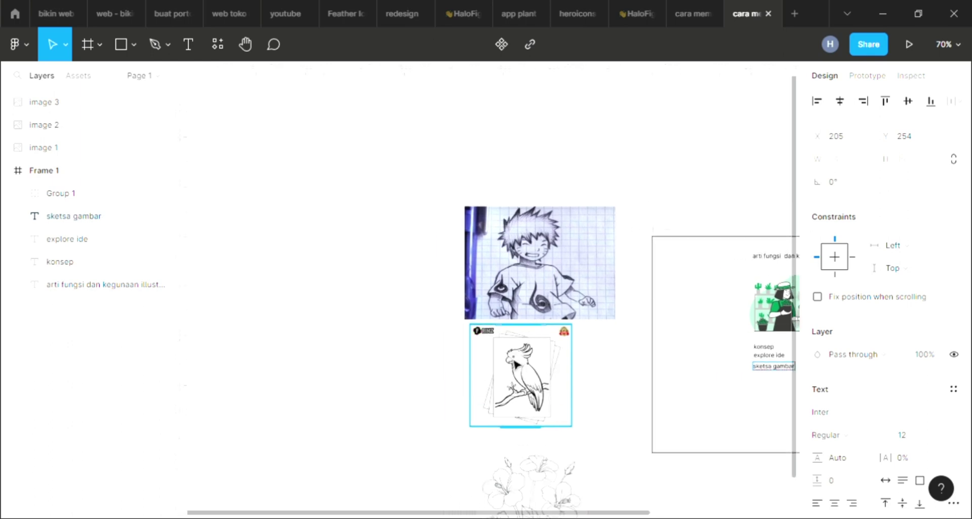
scroll(523, 276, "right", 5)
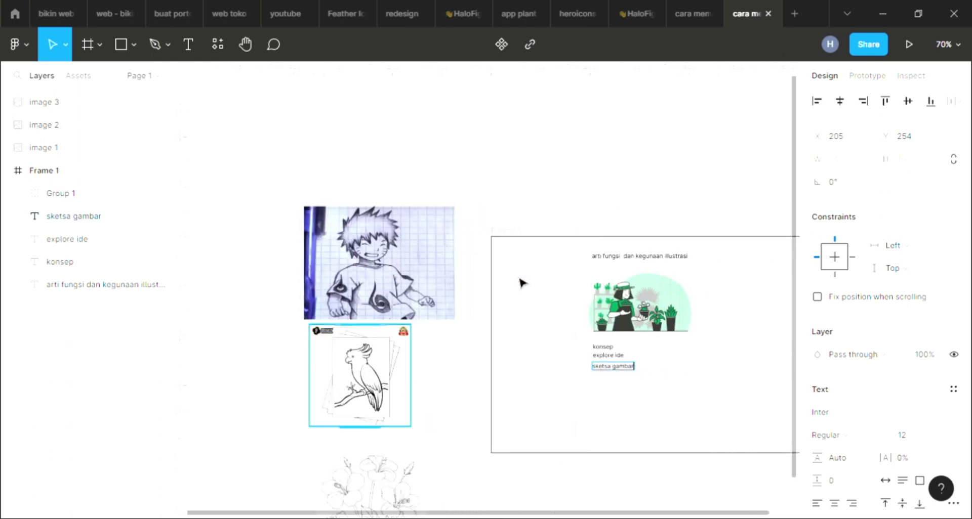
left_click(410, 243)
mouse_move(399, 266)
left_mouse_down()
mouse_move(630, 461)
mouse_move(706, 423)
mouse_move(662, 399)
mouse_move(615, 400)
mouse_move(635, 417)
mouse_move(629, 432)
mouse_move(626, 415)
left_mouse_up()
scroll(616, 417, "up", 2)
scroll(617, 417, "up", 6)
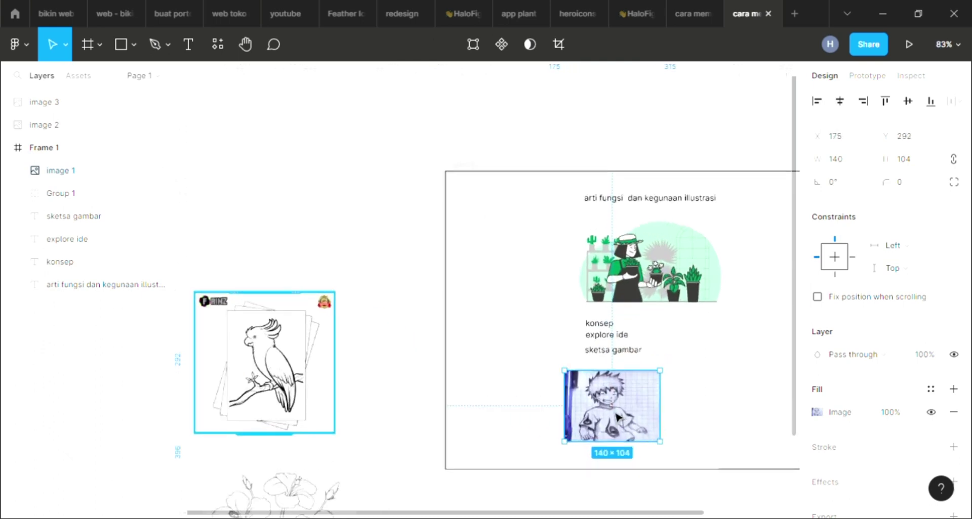
Step: Scale the boy sketch down to 110 × 82 and place it just beneath the "sketsa gambar" label at about X 168, Y 276
scroll(619, 416, "up", 1)
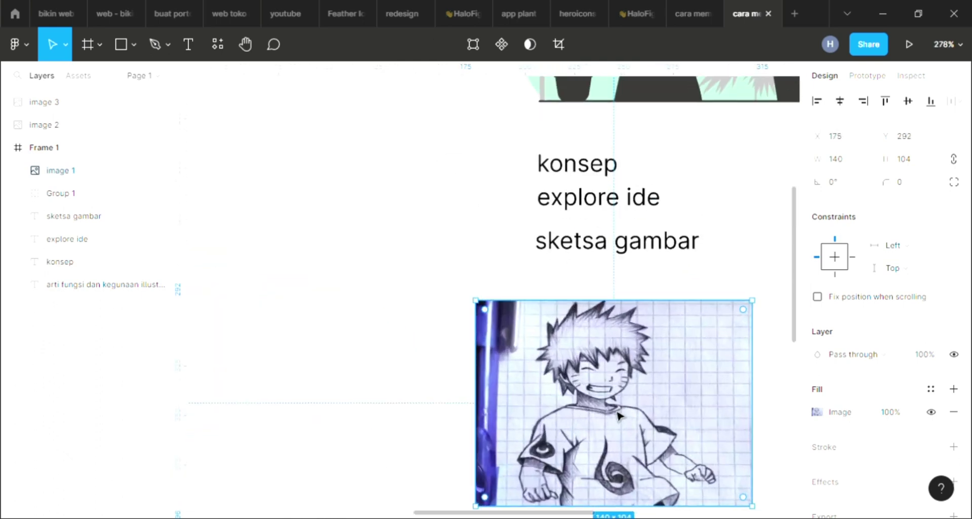
scroll(567, 392, "down", 1)
scroll(567, 393, "right", 1)
scroll(566, 392, "right", 1)
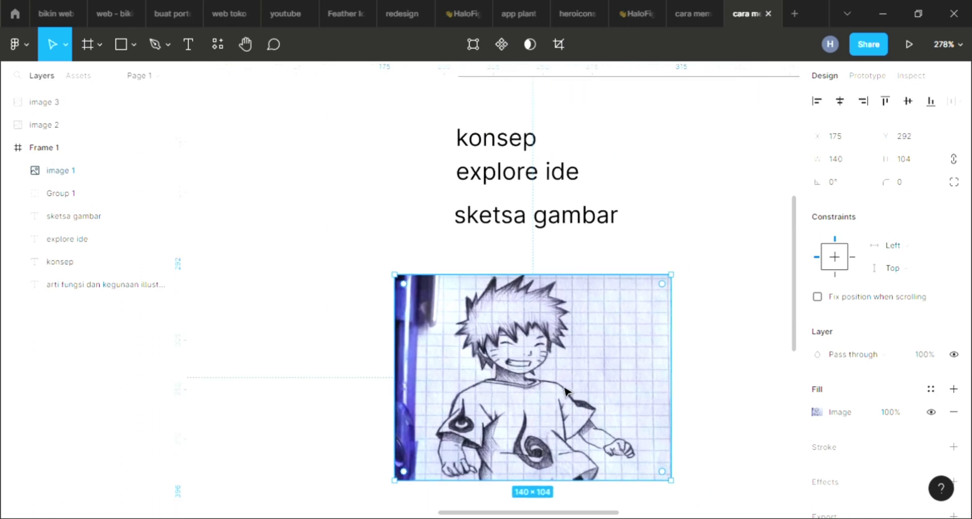
left_click_drag(547, 412, 538, 382)
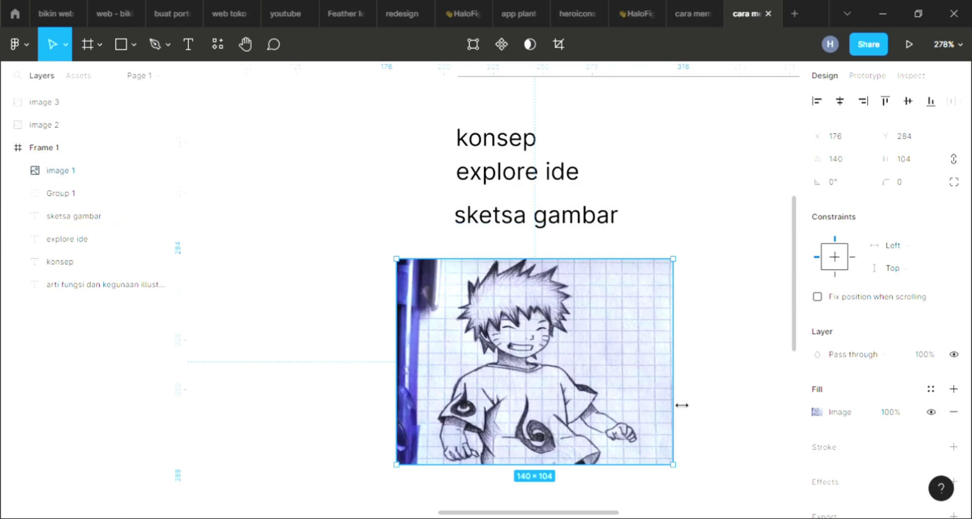
left_click_drag(682, 406, 627, 397)
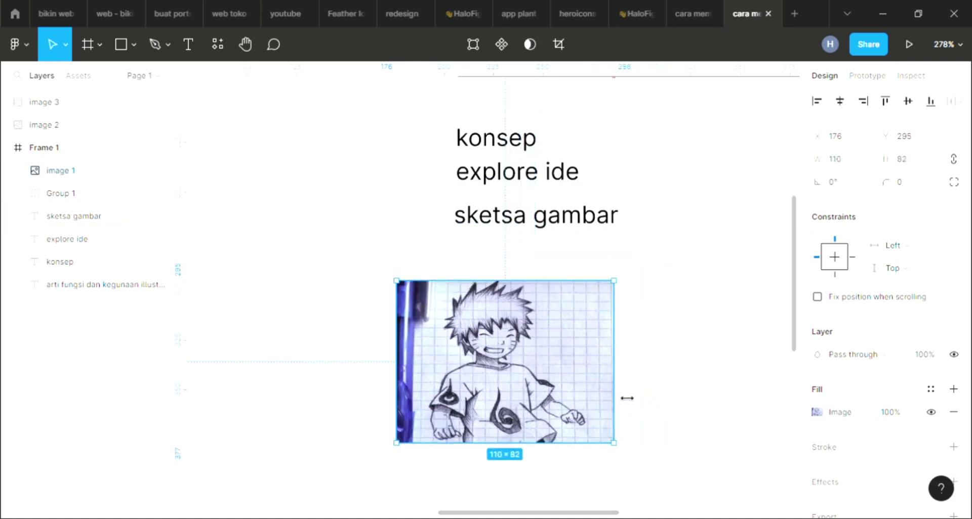
left_click_drag(522, 386, 513, 354)
scroll(510, 355, "down", 3)
scroll(508, 354, "down", 5)
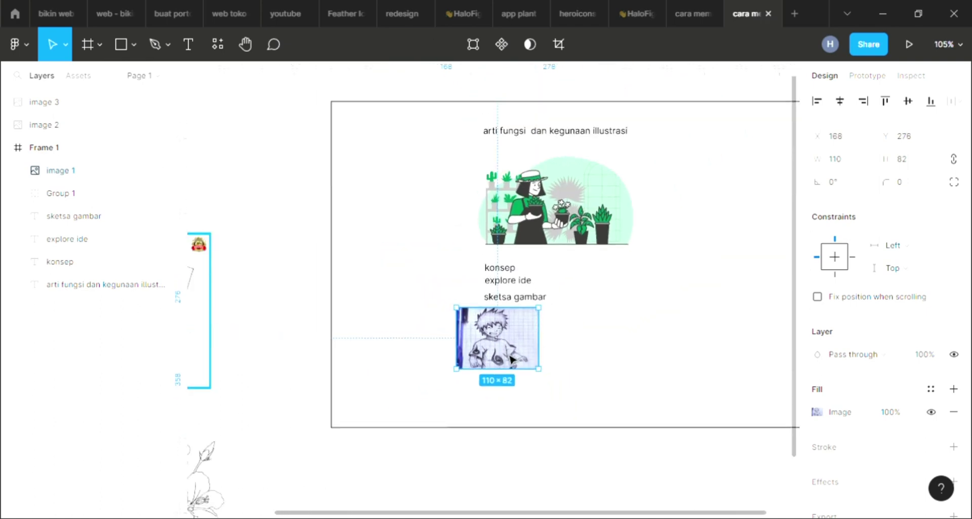
right_click(506, 356)
key("Escape")
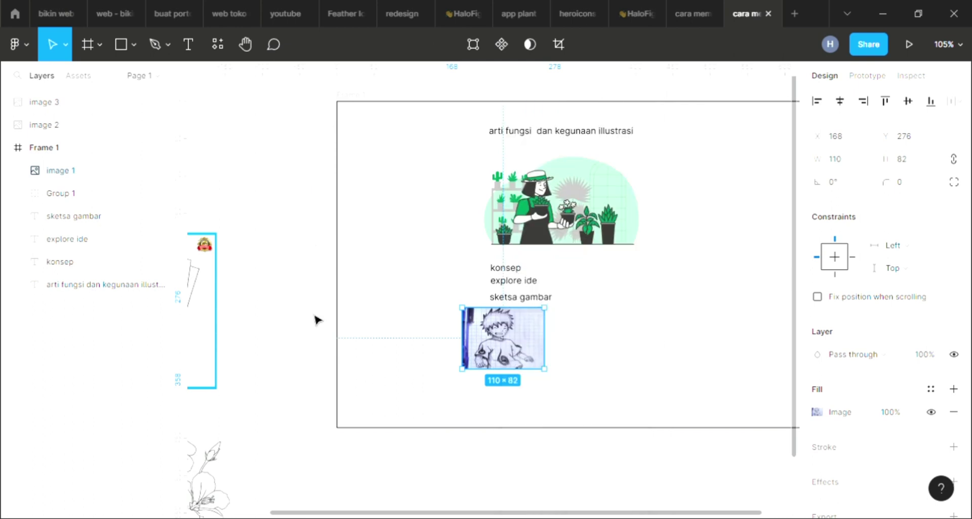
Step: Move the cockatoo drawing into the frame beside the boy sketch and scale it down to 109 × 109
scroll(317, 324, "left", 5)
left_click_drag(319, 328, 658, 346)
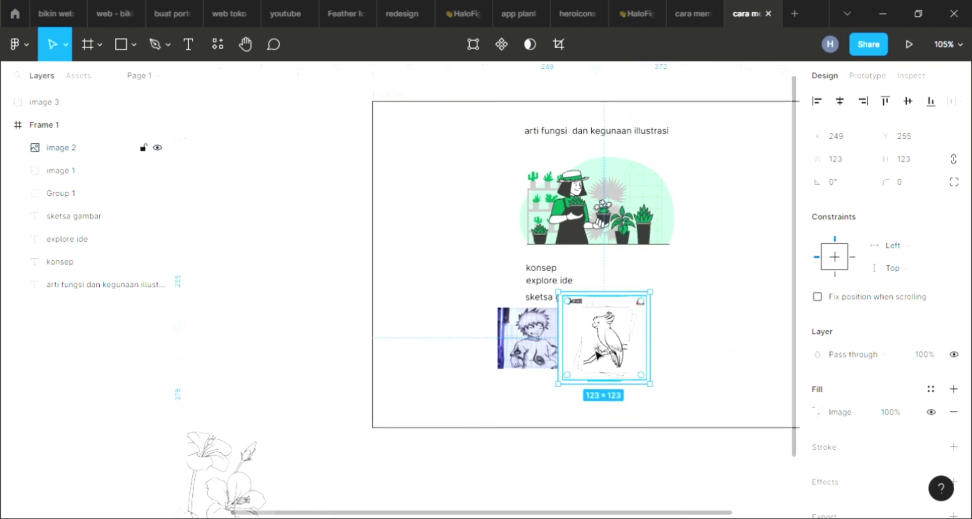
scroll(627, 347, "up", 5)
left_click_drag(569, 308, 645, 340)
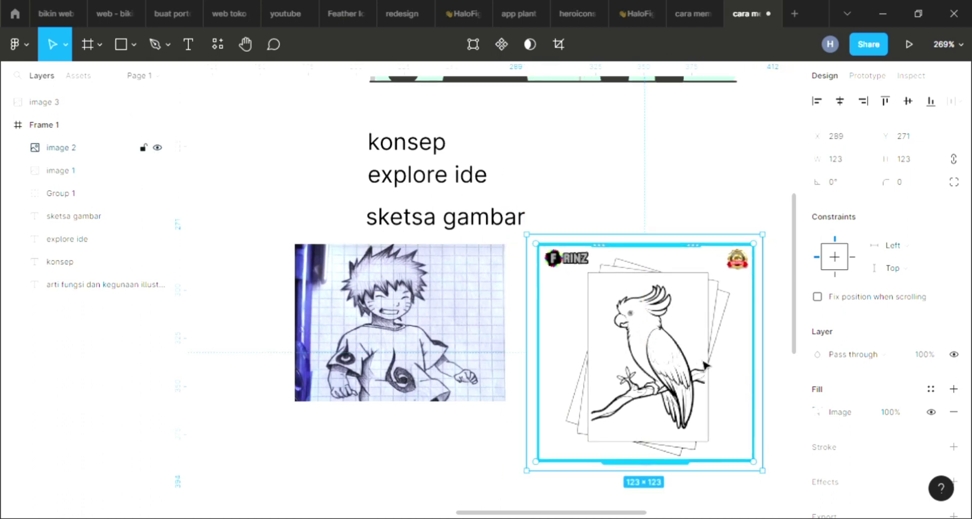
left_click_drag(770, 397, 748, 391)
left_click_drag(661, 377, 668, 372)
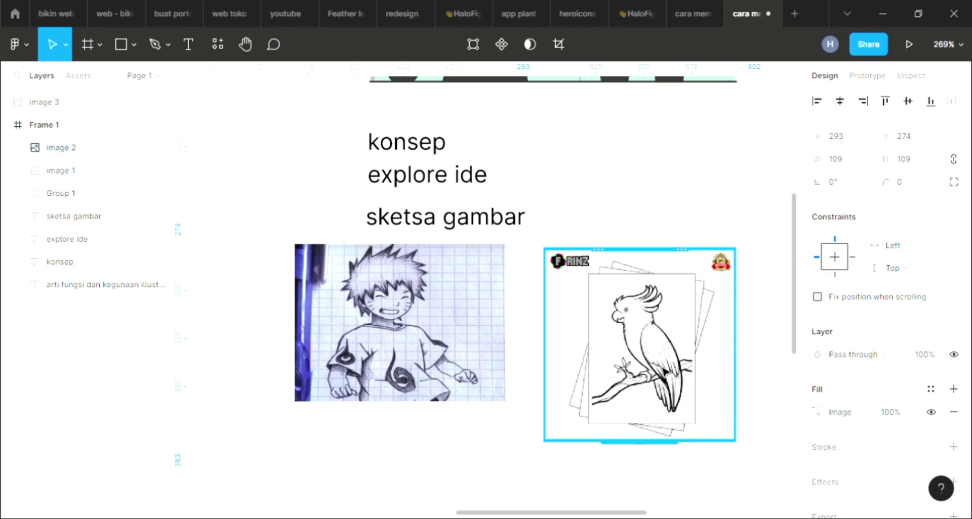
scroll(646, 372, "down", 5, "ctrl")
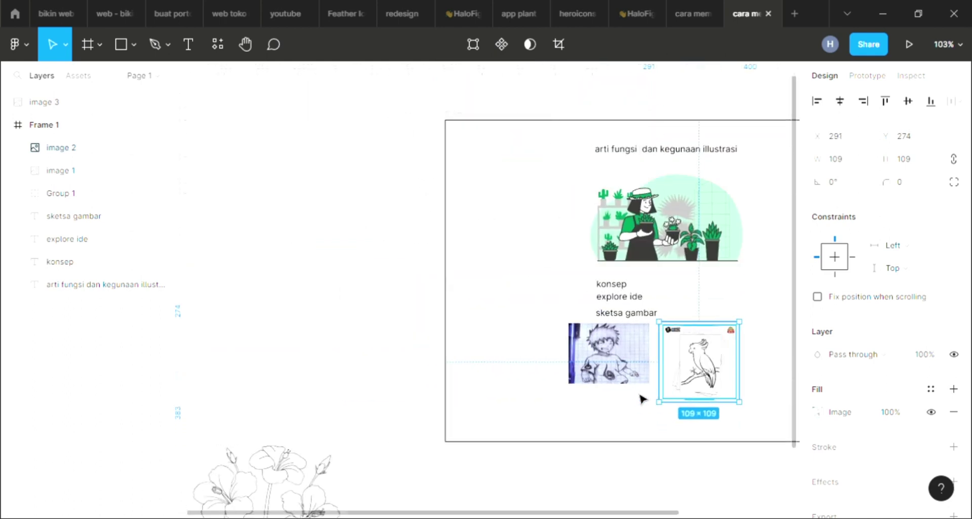
Step: Move the hibiscus line drawing into the frame, placing it on the far side of the cockatoo drawing from the boy sketch
scroll(618, 414, "down", 5)
left_click(314, 306)
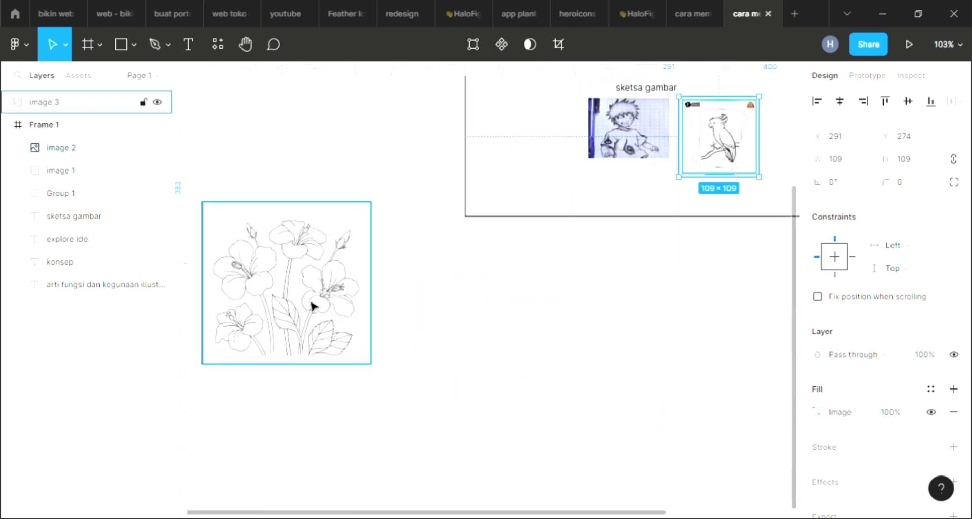
mouse_move(300, 299)
left_mouse_down()
mouse_move(700, 264)
mouse_move(879, 234)
mouse_move(727, 150)
mouse_move(625, 163)
mouse_move(646, 206)
left_mouse_up()
scroll(647, 206, "up", 2)
scroll(647, 206, "up", 3)
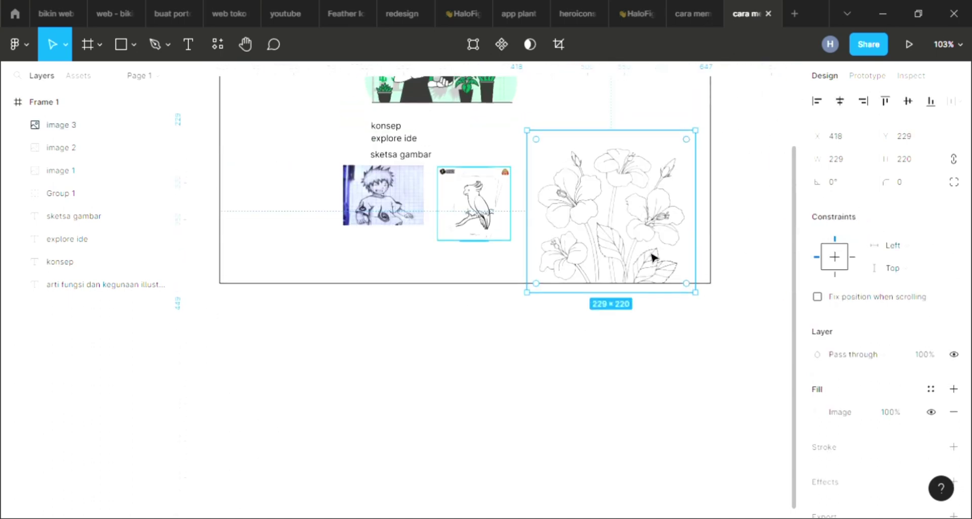
scroll(610, 302, "up", 5)
scroll(738, 288, "up", 2)
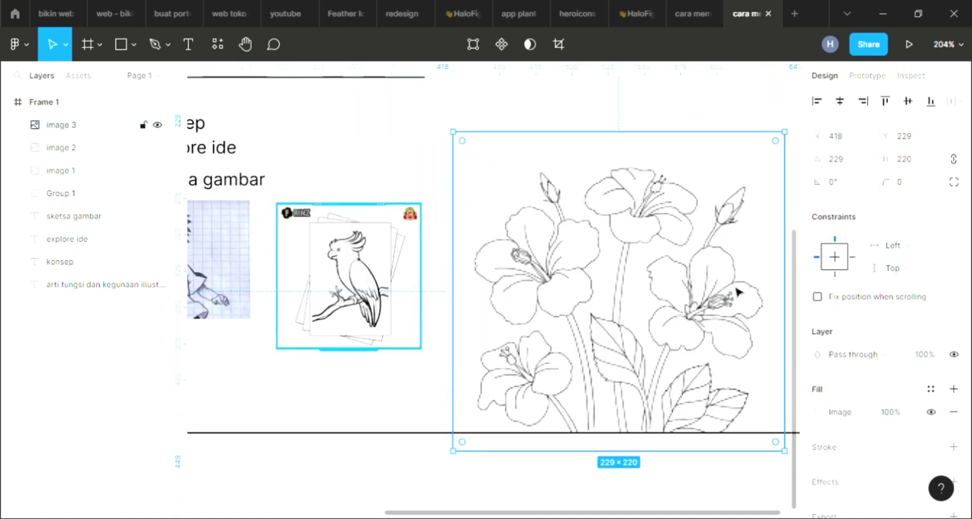
Step: Scale the hibiscus drawing down to 126 × 122 and align it in the sketch row at about X 413, Y 269
scroll(714, 310, "right", 2)
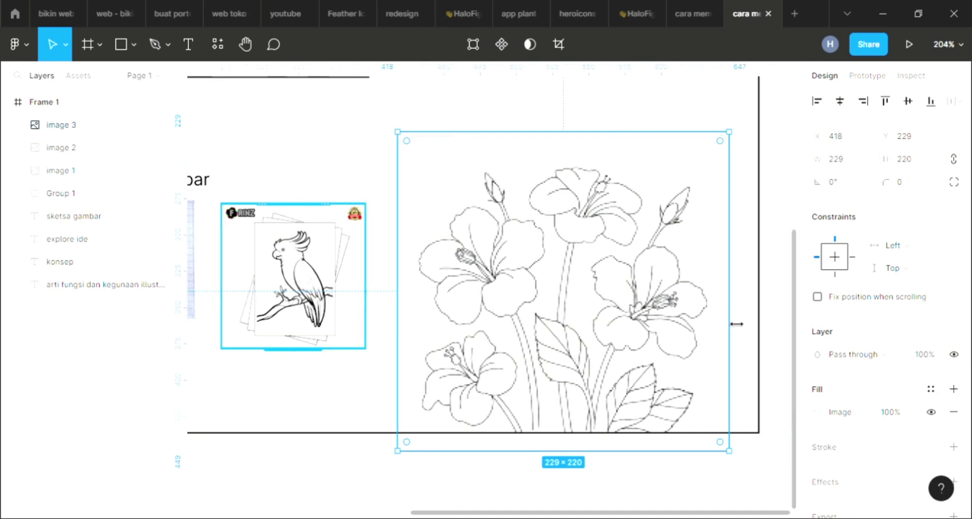
left_click_drag(736, 323, 582, 307)
scroll(531, 330, "left", 2)
scroll(536, 333, "left", 4)
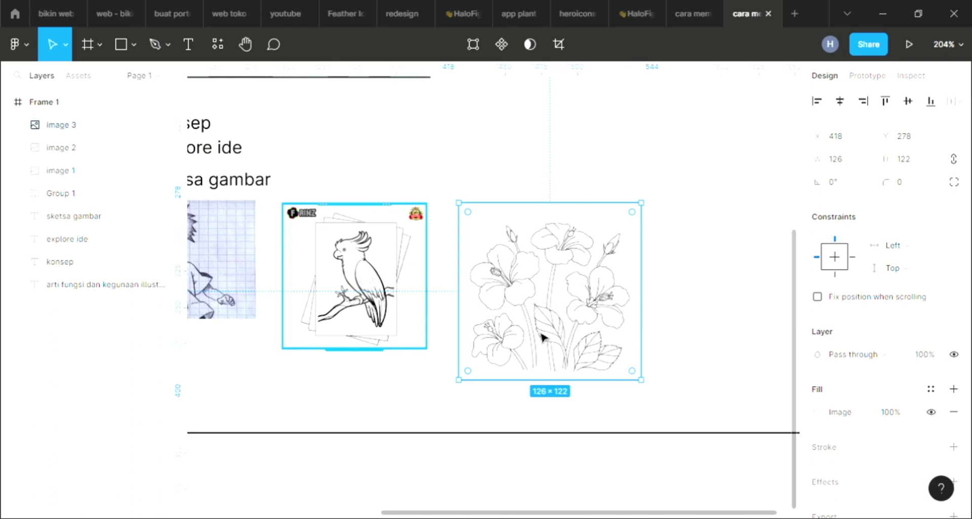
left_click_drag(628, 327, 625, 311)
Step: Examine the finished illustration of the woman with potted plants against the stage labels and sketches beneath it
scroll(626, 310, "up", 5)
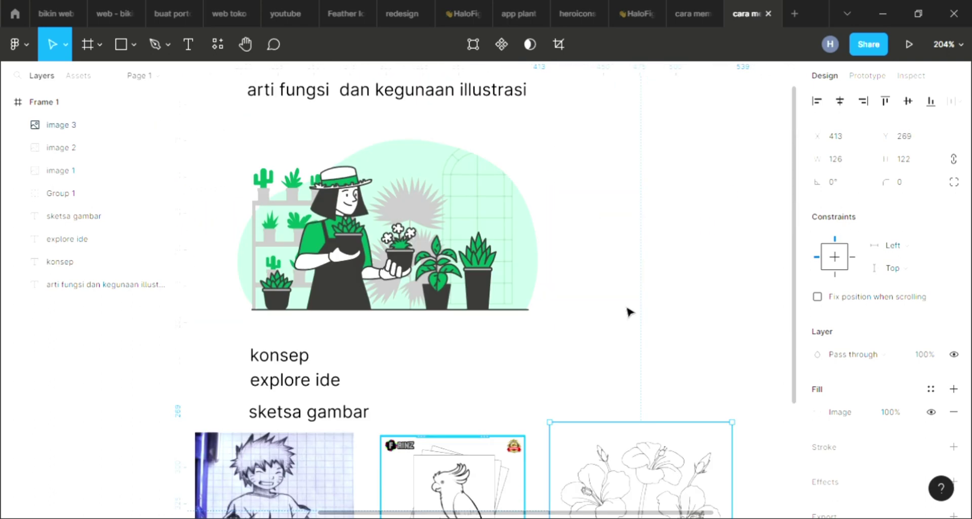
scroll(629, 310, "down", 5)
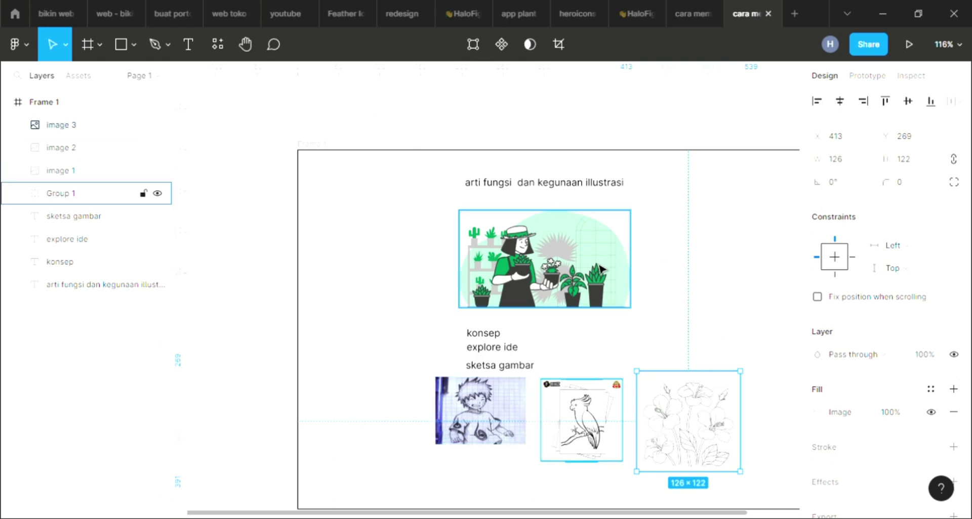
scroll(481, 268, "up", 3, "ctrl")
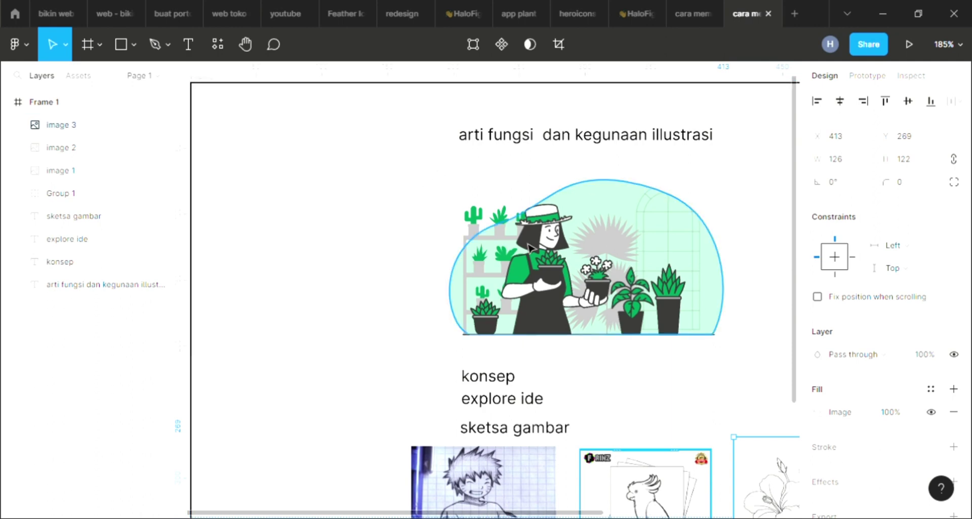
scroll(515, 238, "up", 3, "ctrl")
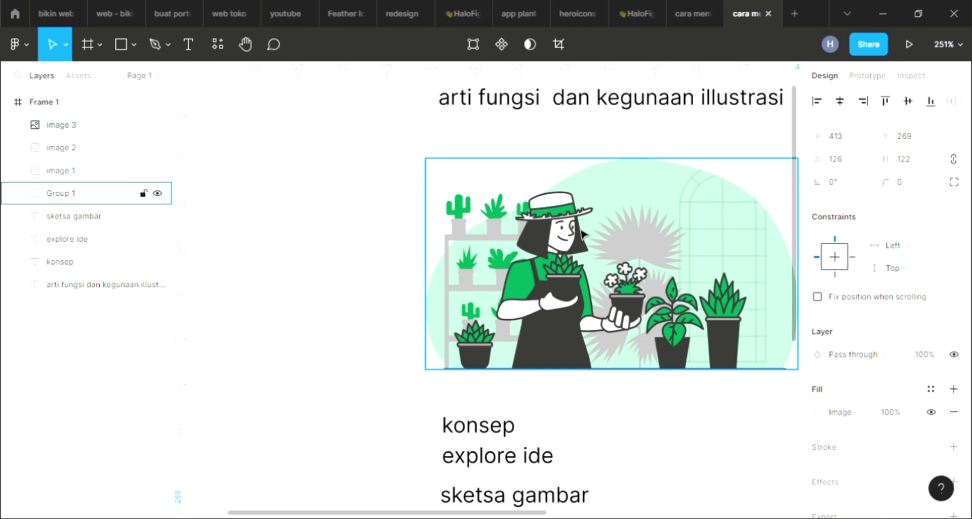
scroll(587, 326, "up", 1)
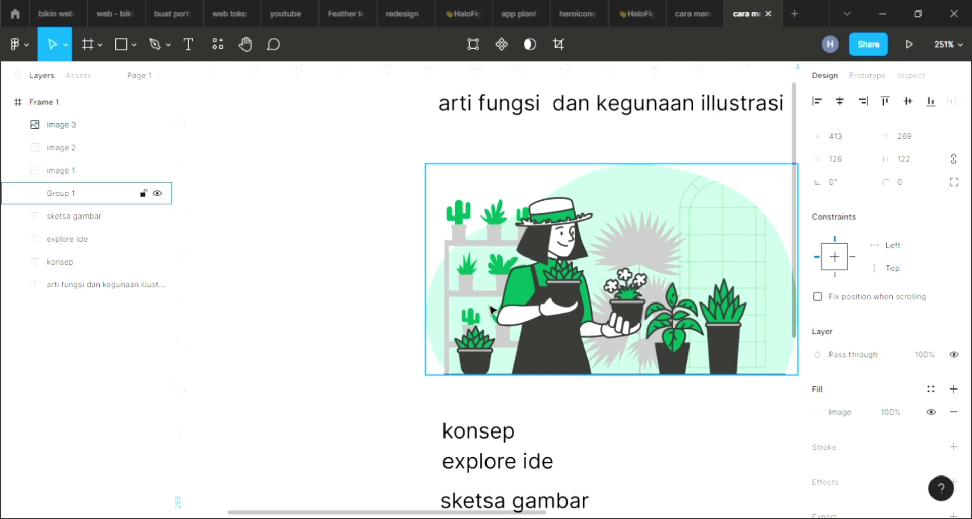
Step: Examine the boy, cockatoo and hibiscus sketches in the row beneath the "sketsa gambar" label
scroll(499, 314, "down", 7)
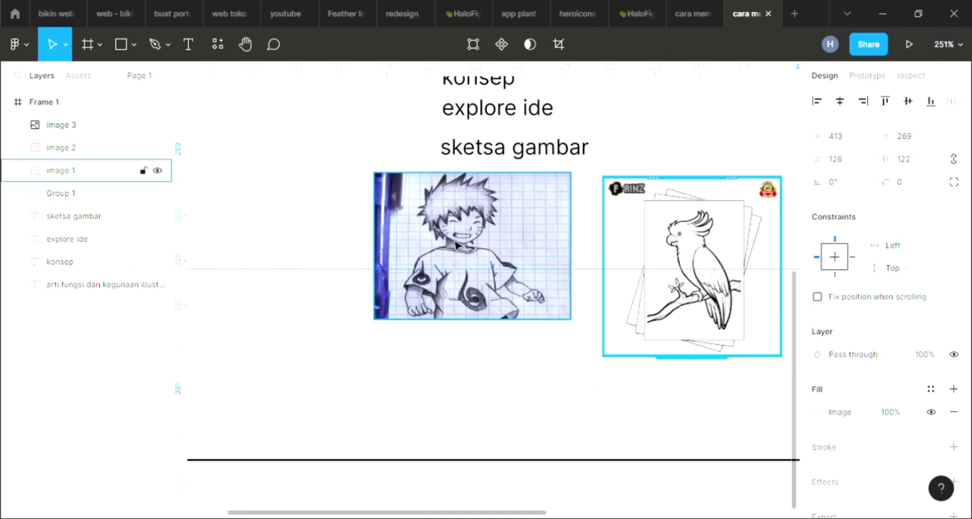
scroll(480, 263, "right", 1)
scroll(483, 264, "right", 5)
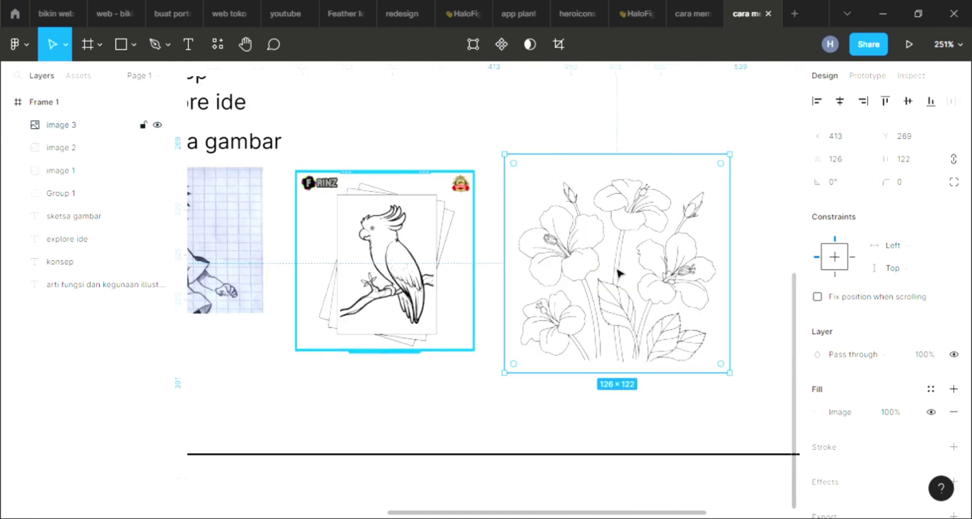
scroll(620, 273, "down", 1)
scroll(619, 275, "down", 2)
scroll(623, 276, "left", 3)
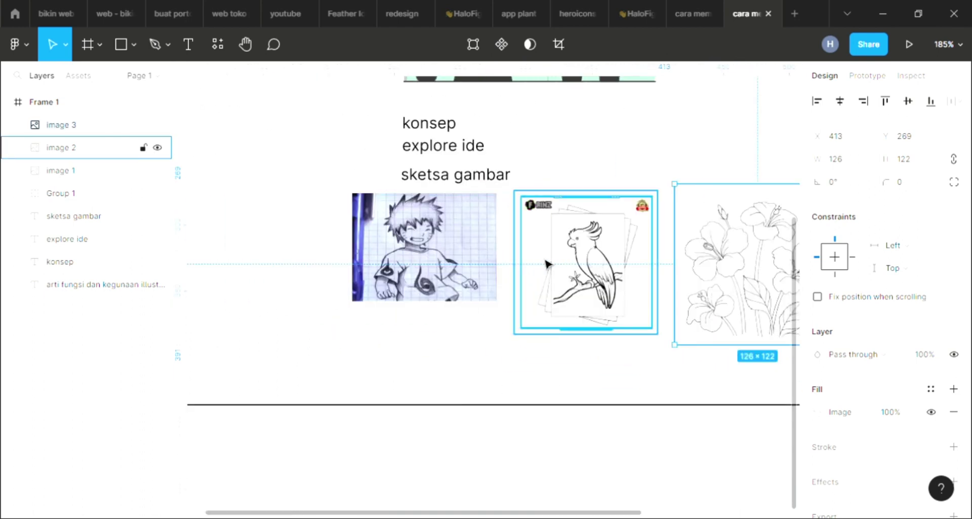
Step: Extend the frame downward to a height of 560, making room beneath the sketch row
scroll(590, 276, "down", 3)
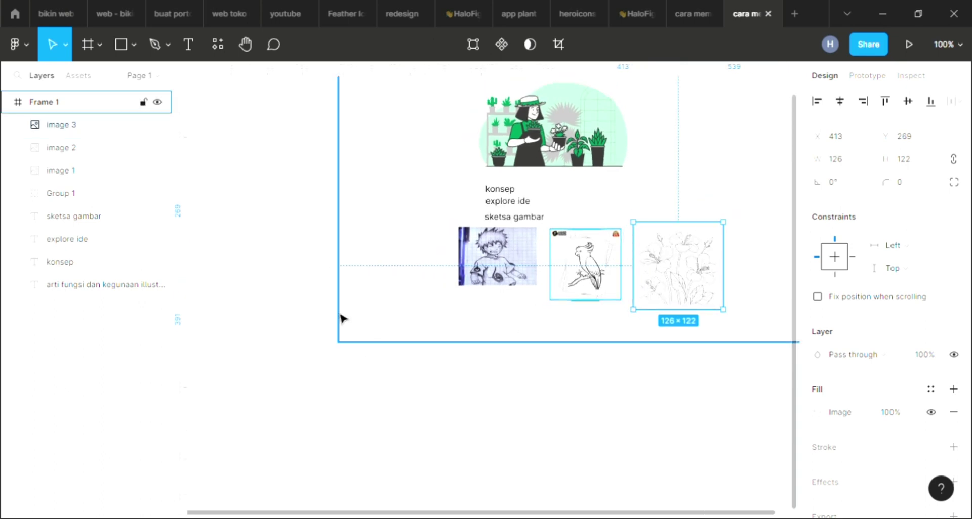
left_click(371, 354)
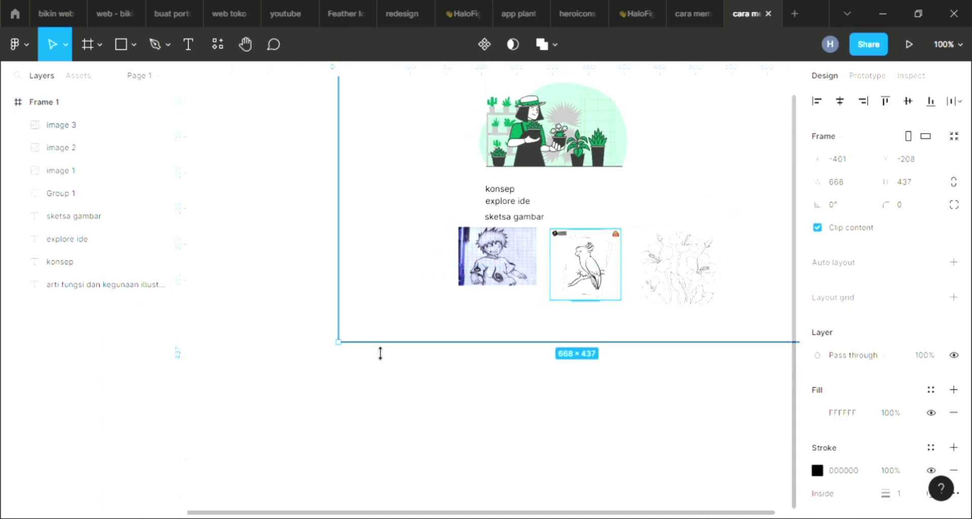
left_click_drag(381, 352, 386, 442)
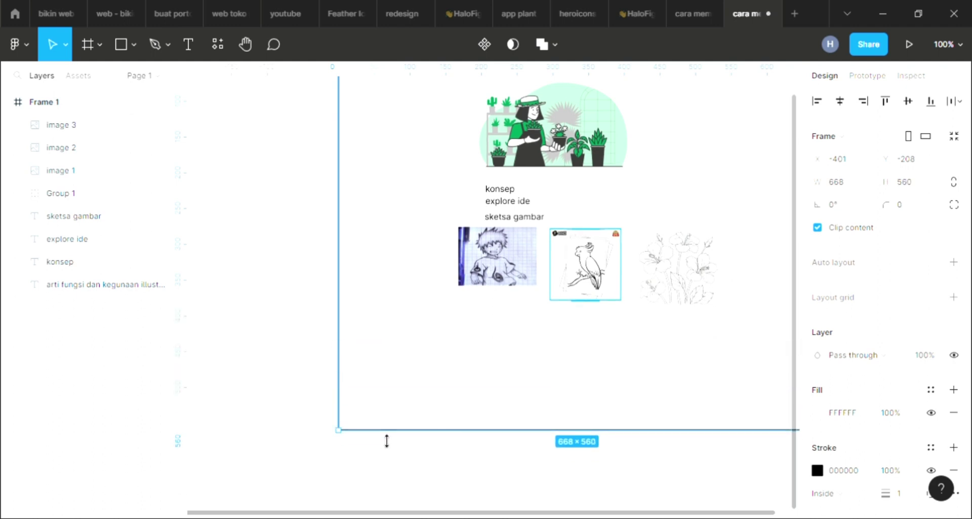
left_click(421, 310)
Step: Compare the finished illustration with each of the three sketches up close, from the boy to the hibiscus drawing
scroll(420, 311, "up", 3)
scroll(420, 311, "up", 1)
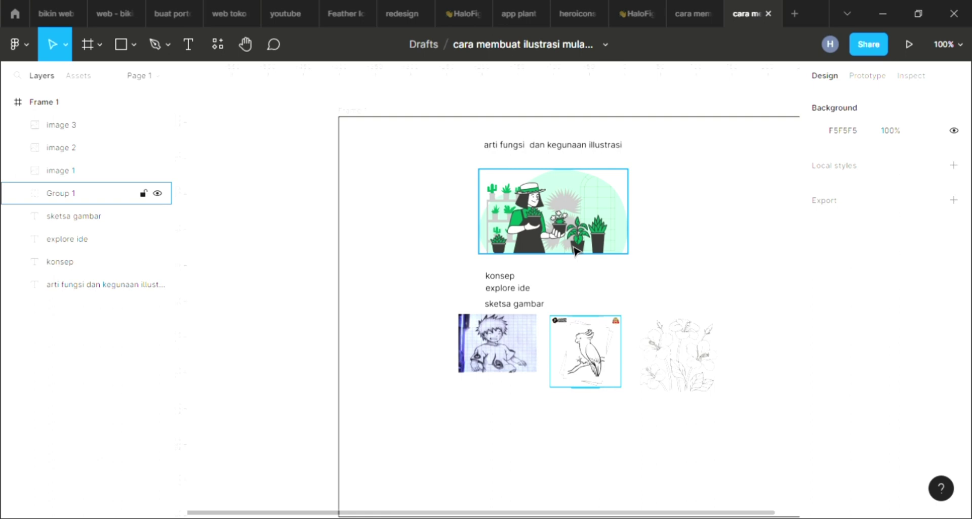
scroll(574, 250, "down", 4)
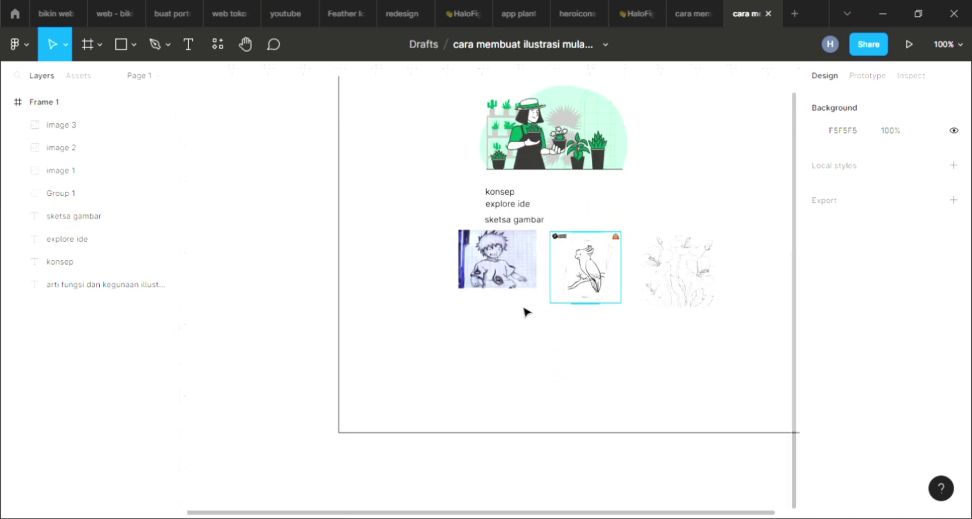
scroll(466, 309, "up", 3)
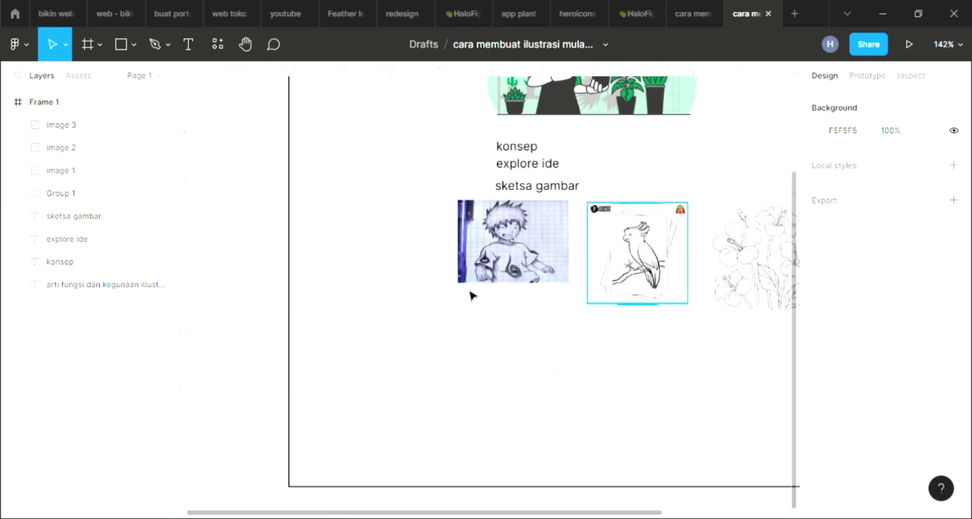
scroll(483, 259, "up", 4)
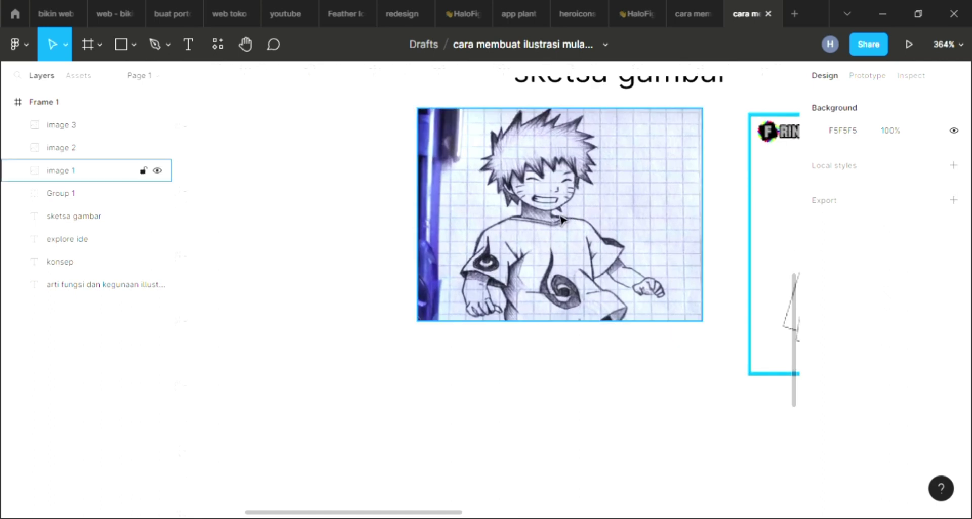
scroll(499, 250, "right", 3)
scroll(494, 254, "down", 3)
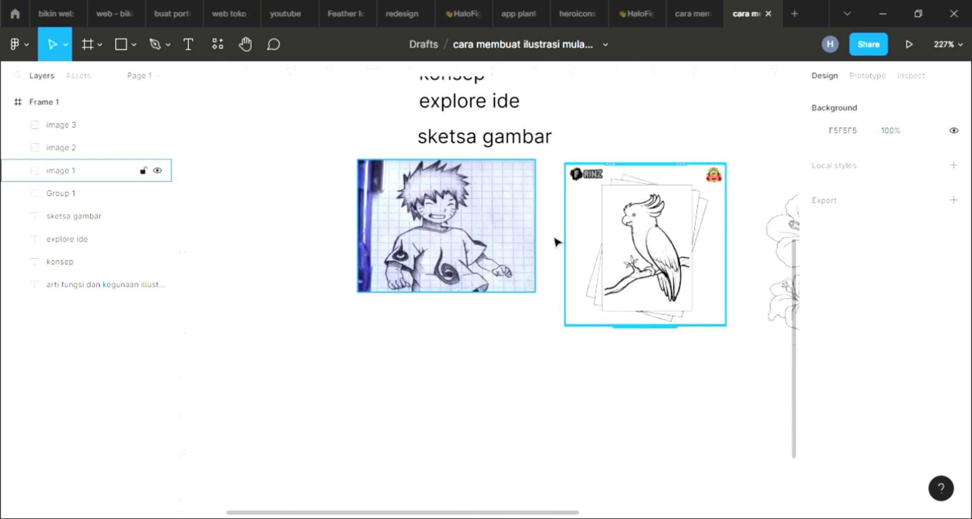
scroll(562, 248, "right", 3)
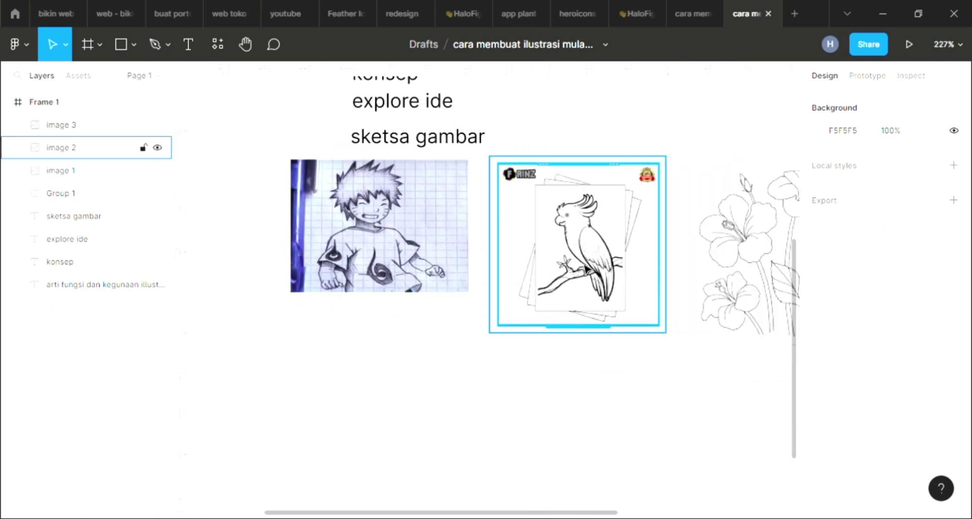
scroll(560, 250, "right", 8)
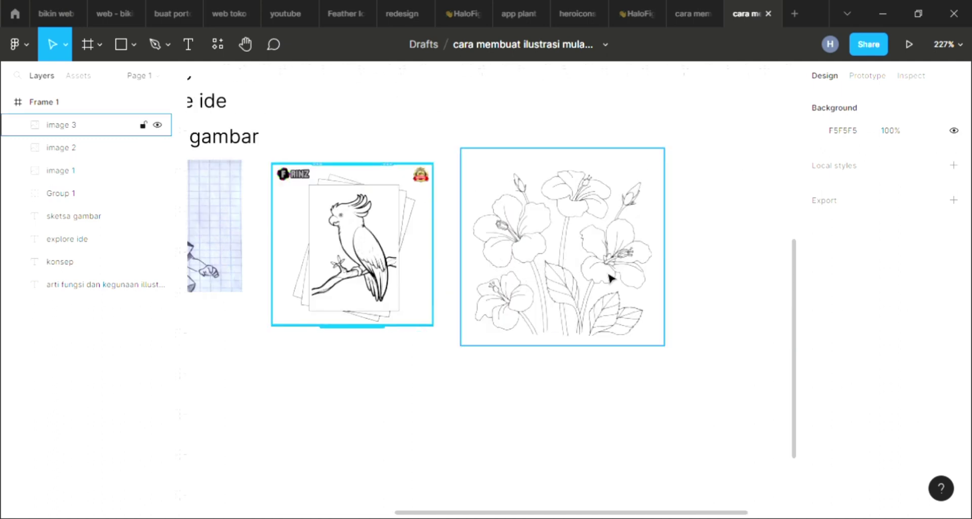
scroll(609, 277, "down", 5)
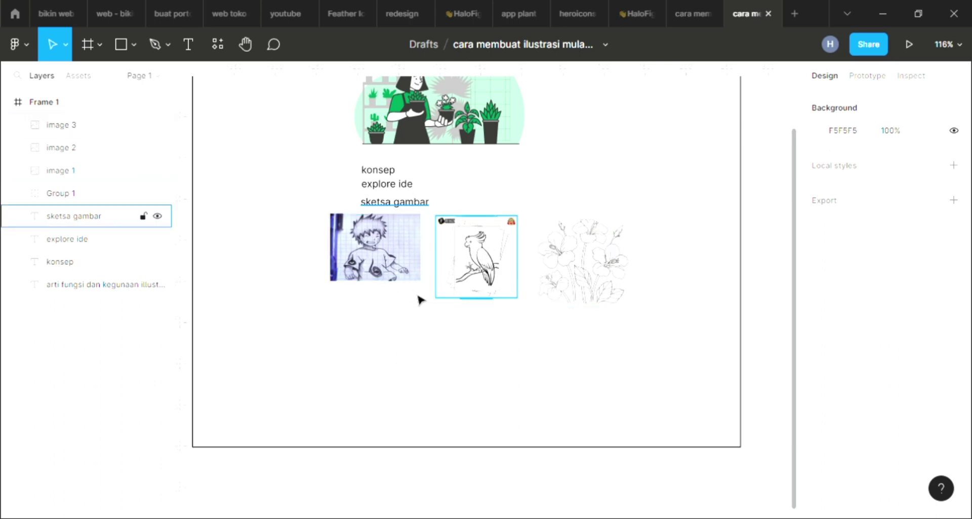
Step: Duplicate the illustration of the woman with plants and place the copy beneath the sketch row at about X 304, Y 407
left_click(418, 107)
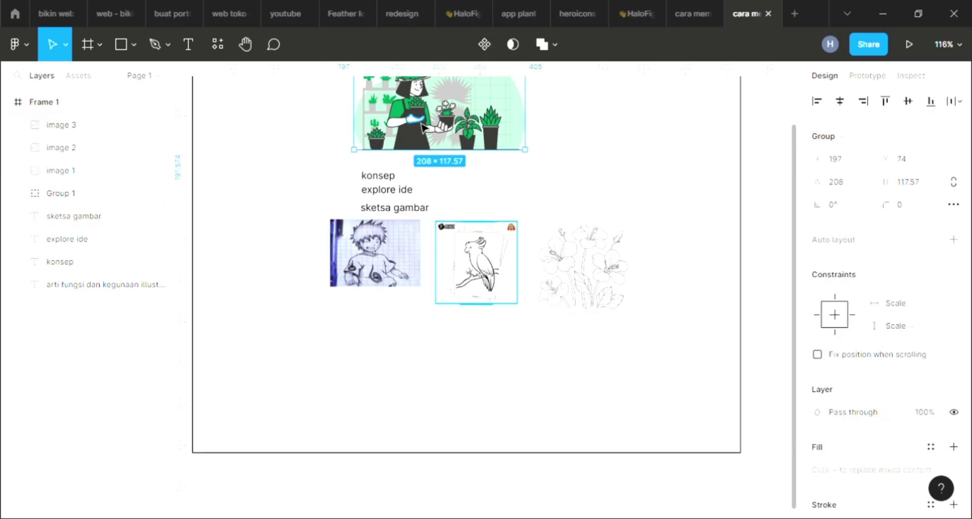
key("ctrl+d")
left_click_drag(423, 128, 511, 403)
left_click(390, 366)
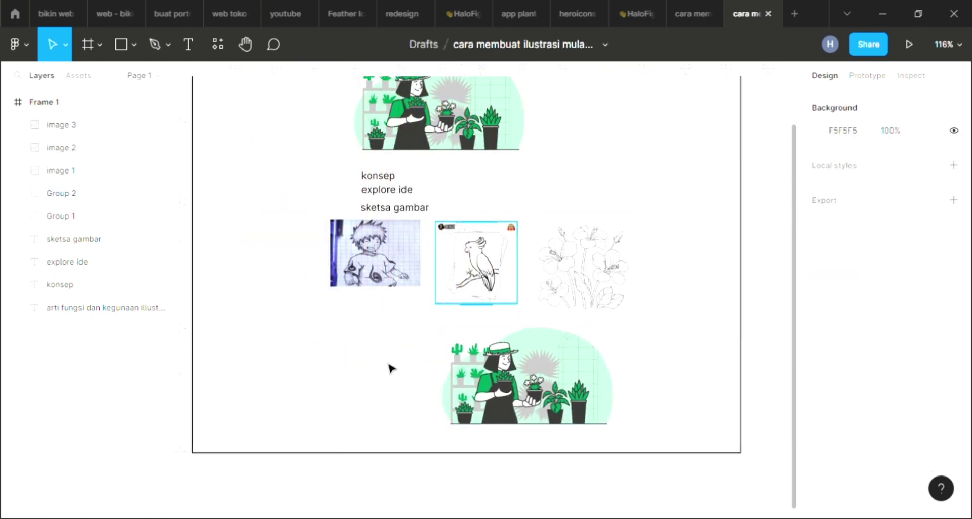
Step: Duplicate the "sketsa gambar" label, place the copy beside the lower illustration, and change its text to "hasil atau finishing"
left_click(380, 213)
key("ctrl+d")
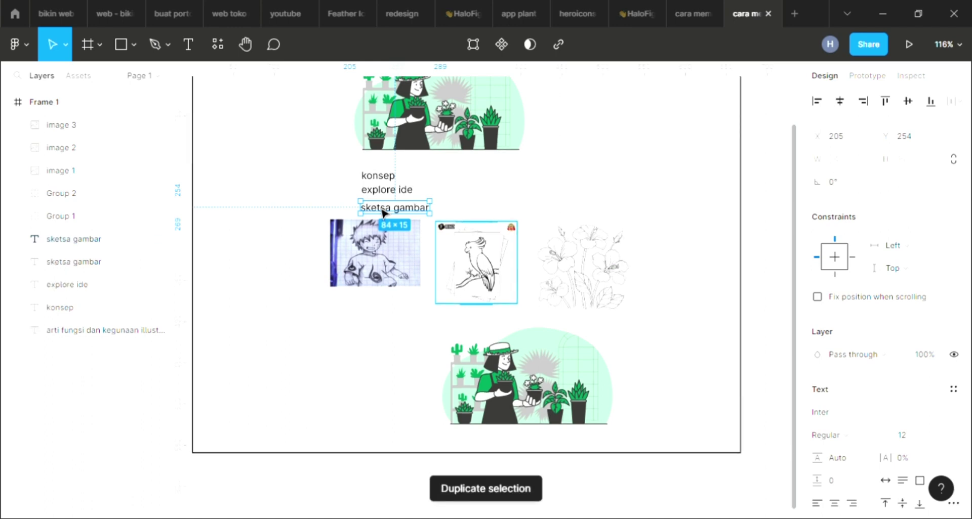
left_click_drag(383, 213, 338, 401)
double_click(342, 397)
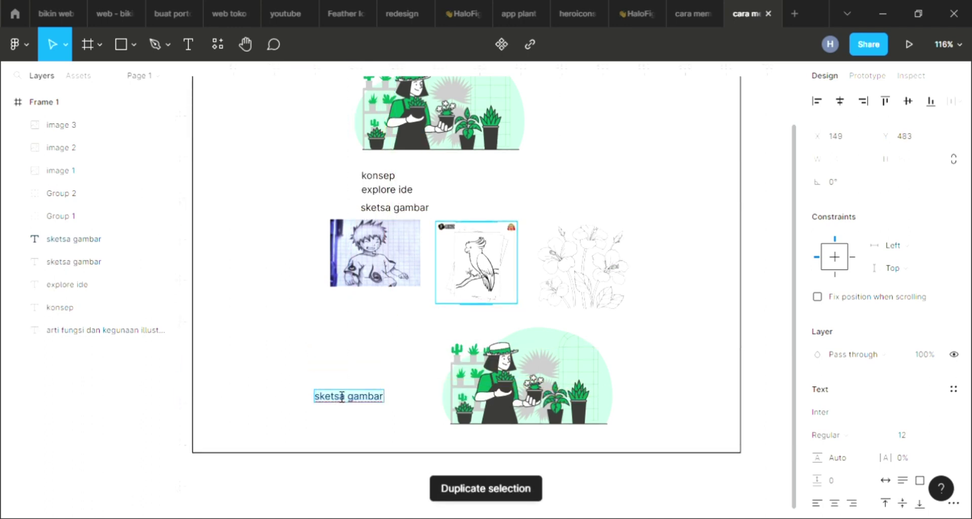
type("ha")
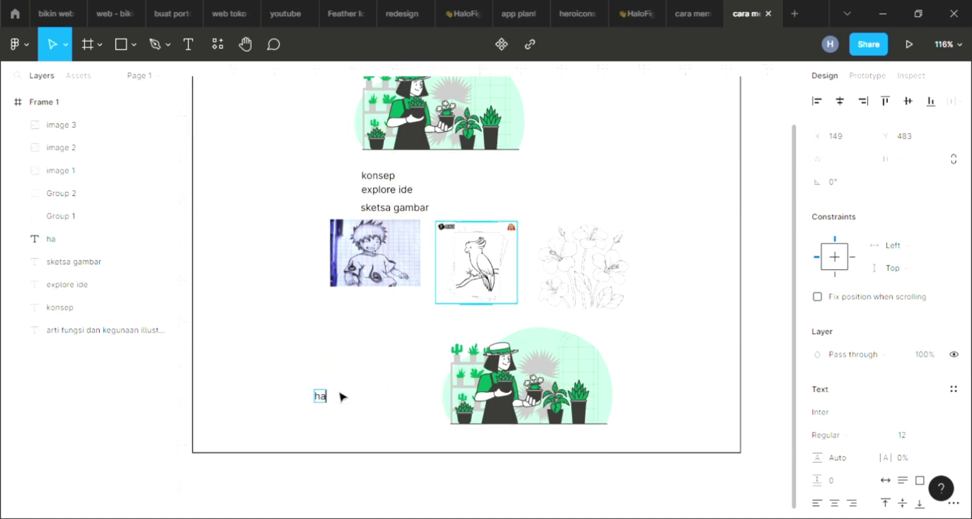
type("sil atau")
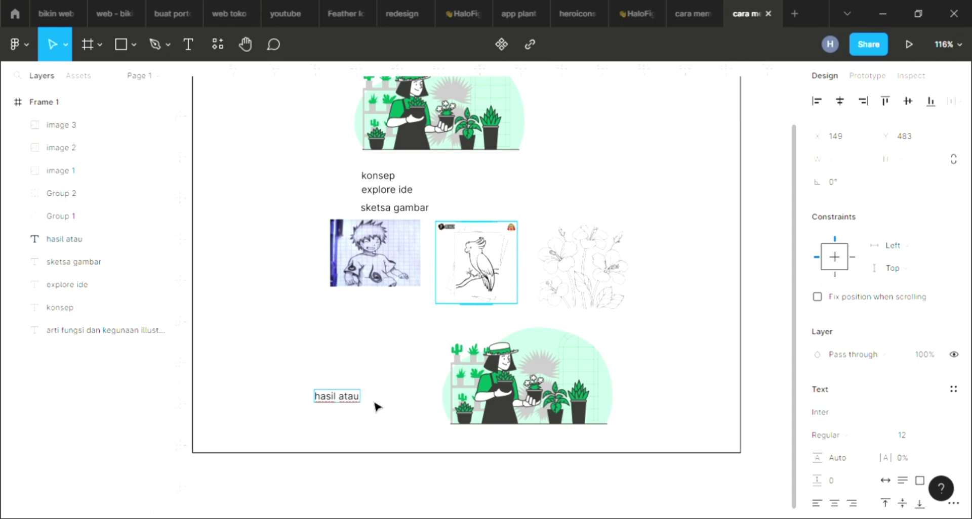
type(" finishing")
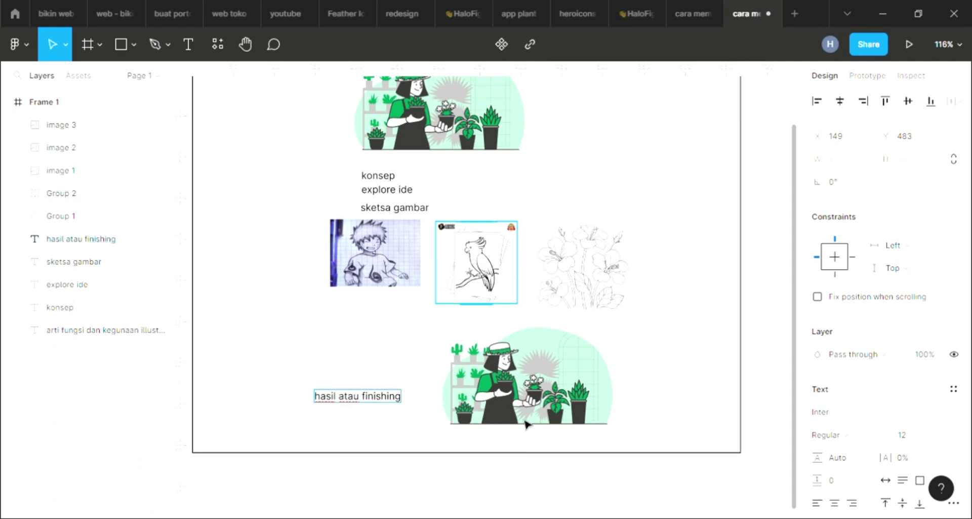
left_click(357, 414)
Step: Shift the "hasil atau finishing" label slightly upward and move the lower illustration closer to it, at about X 295, Y 403
left_click(373, 401)
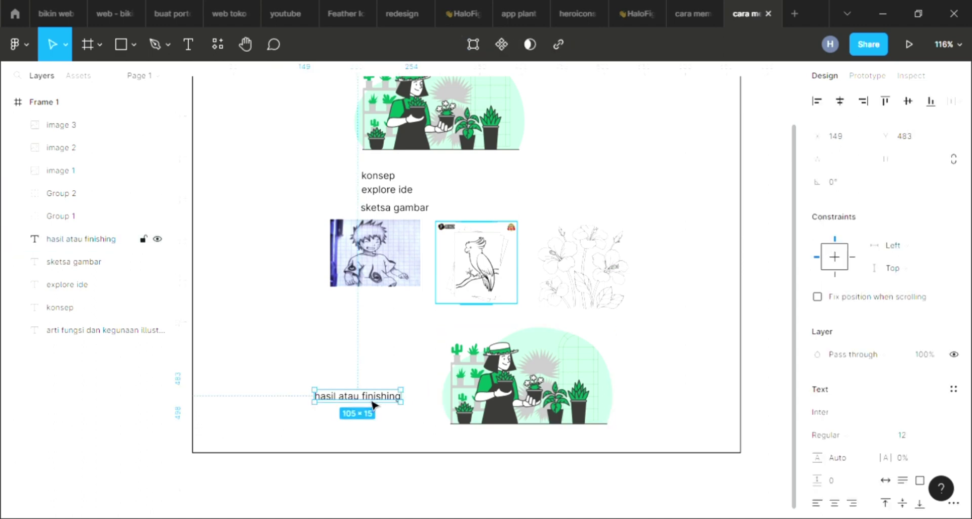
left_click_drag(373, 405, 378, 394)
left_click(541, 377)
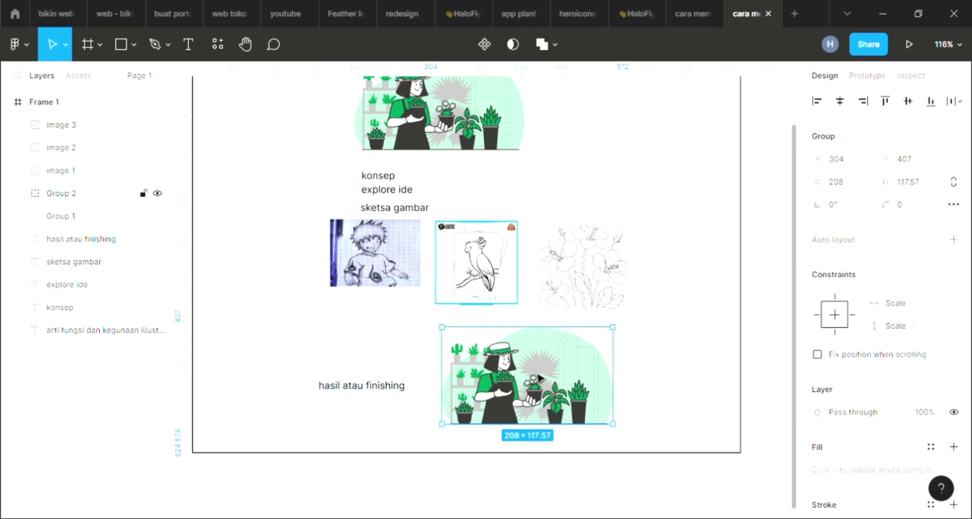
left_click_drag(545, 387, 537, 384)
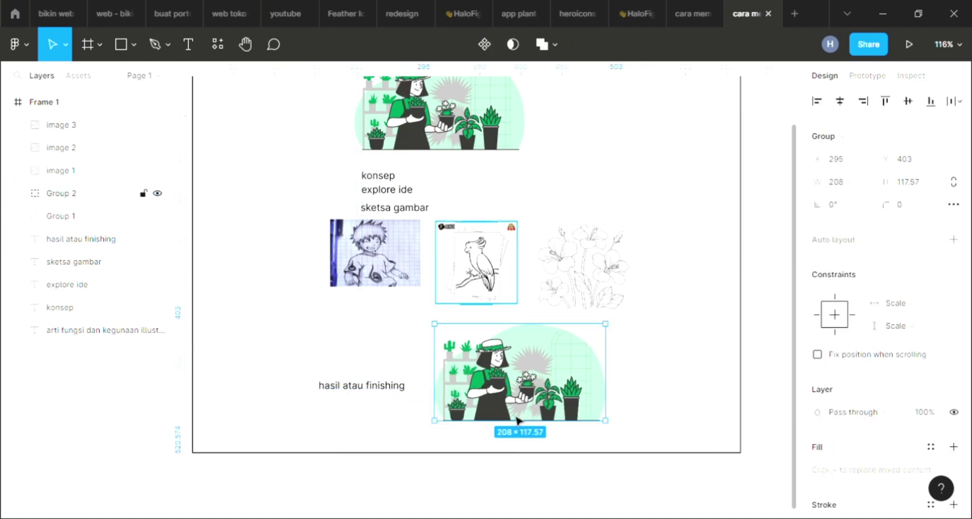
Step: Extend the frame downward to a height of 595, adding space below the lower illustration
scroll(511, 415, "up", 3)
scroll(483, 402, "down", 2)
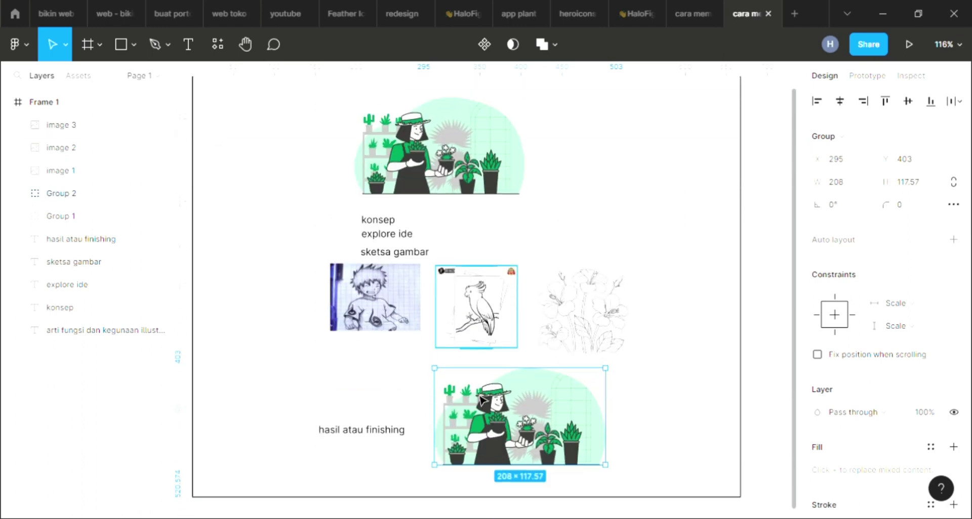
scroll(481, 400, "down", 3)
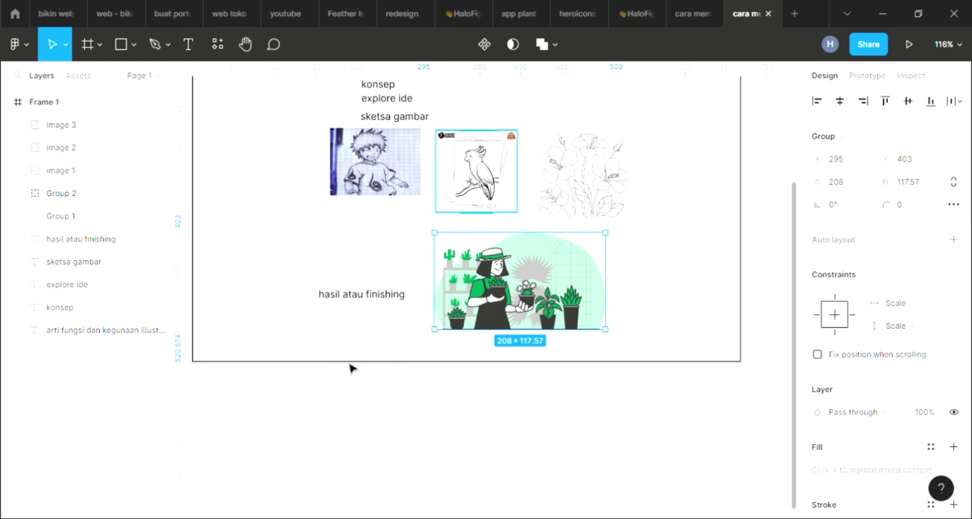
left_click(370, 369)
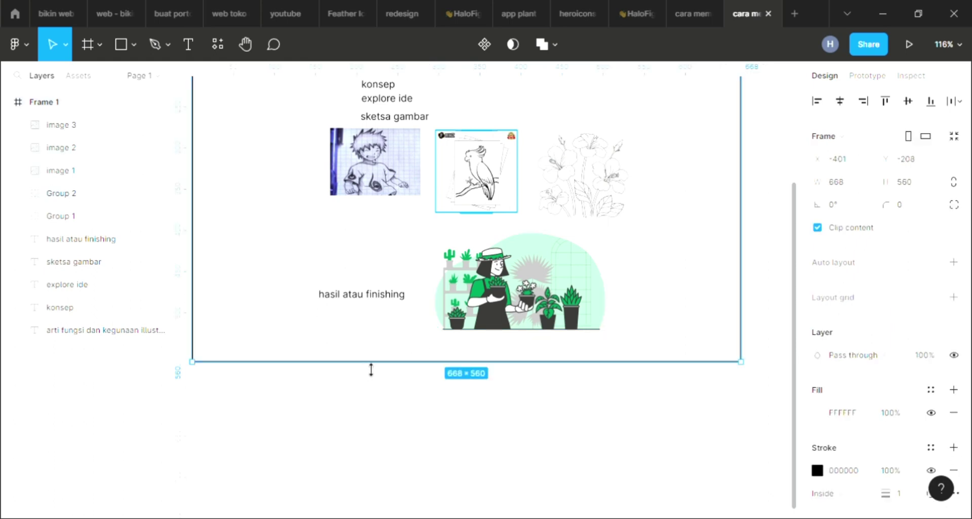
left_click_drag(371, 370, 376, 400)
Step: Begin a Pen path over the lower illustration, tracing the left edge of the woman's hat crown upward from the brim
scroll(405, 361, "up", 3)
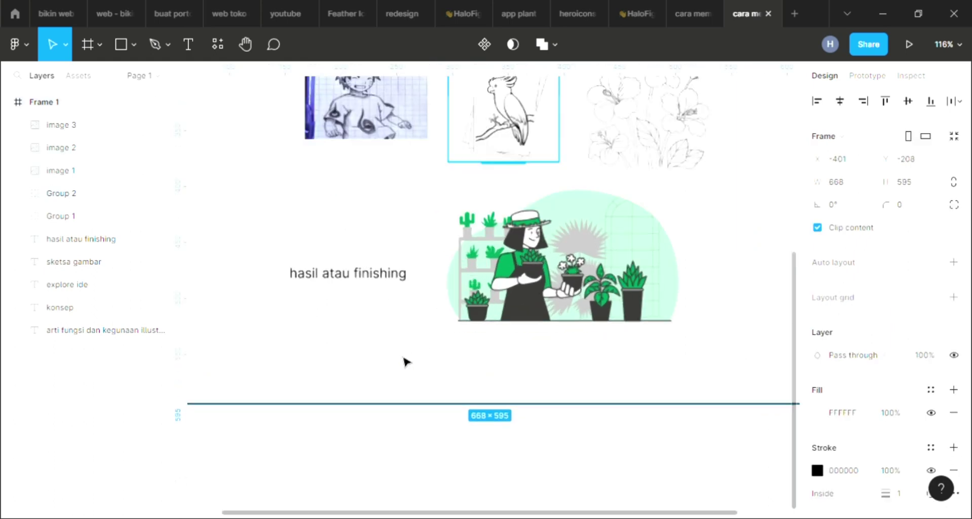
scroll(537, 248, "up", 10)
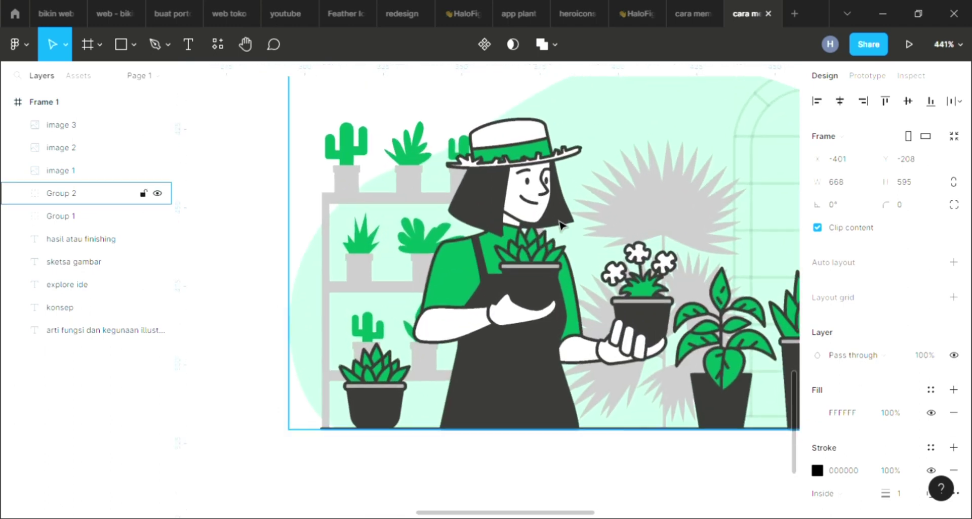
left_click(153, 44)
scroll(557, 200, "up", 2)
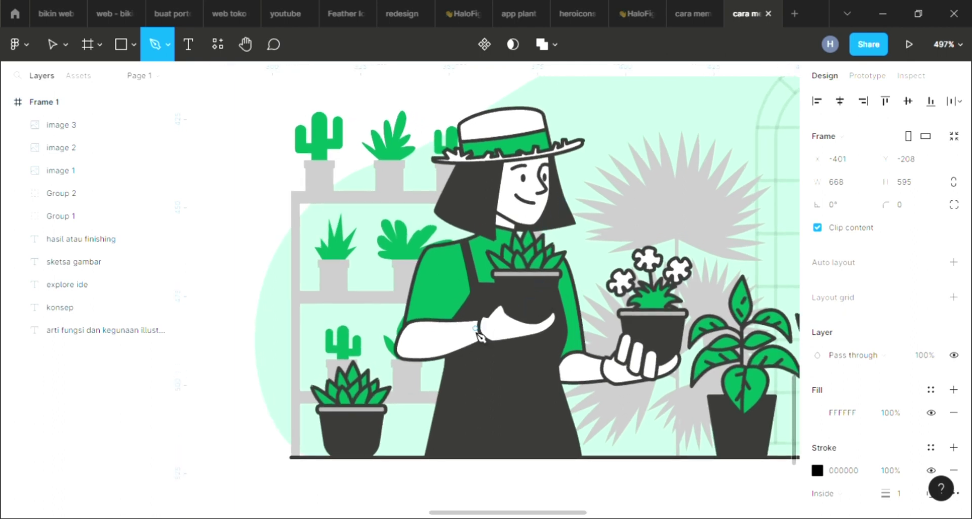
scroll(458, 149, "up", 6)
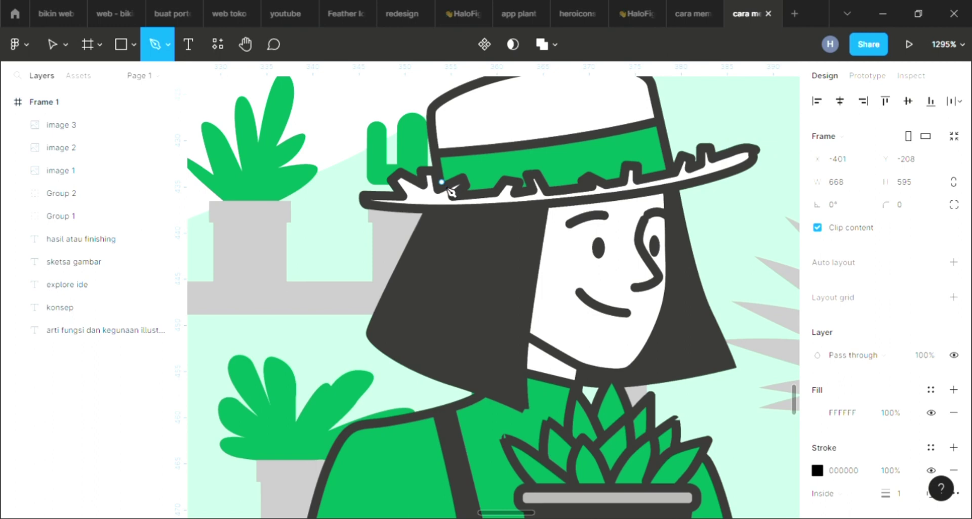
left_click(442, 183)
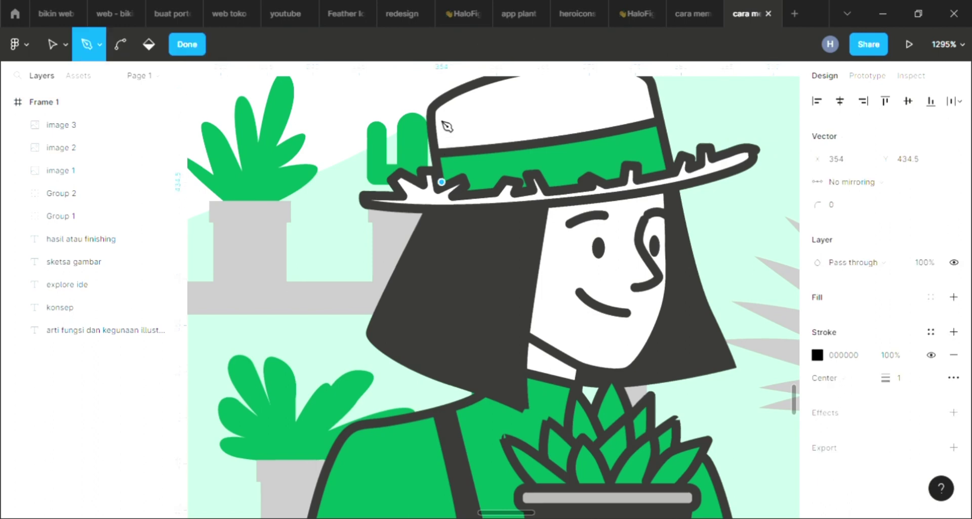
scroll(435, 126, "up", 1)
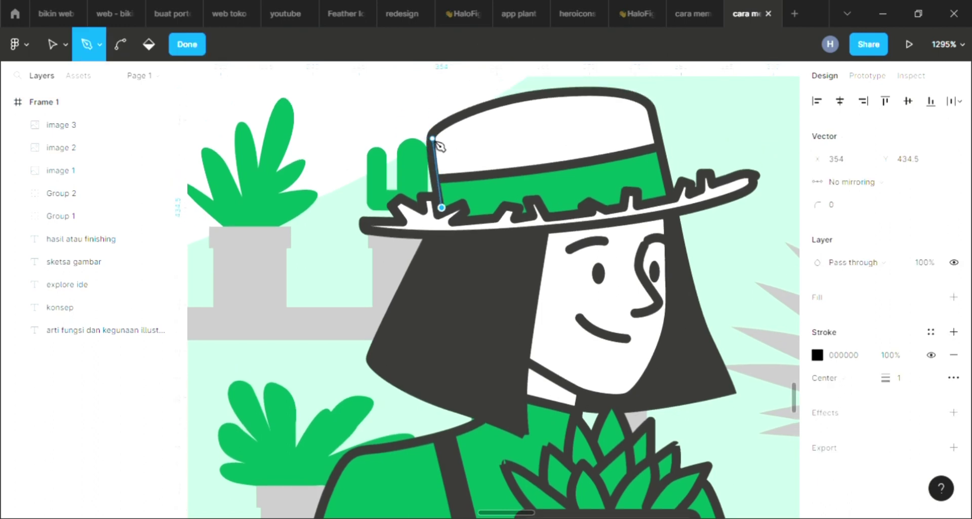
left_click(432, 134)
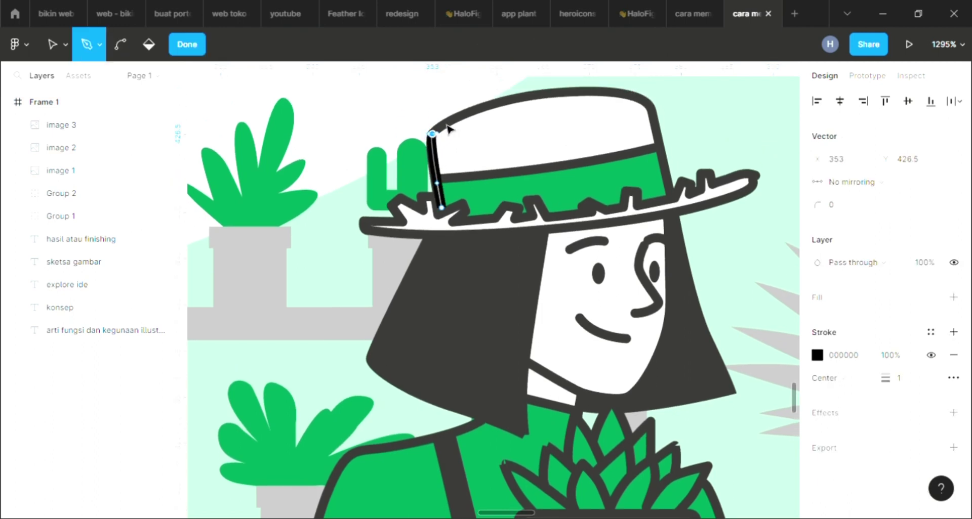
left_click_drag(538, 92, 581, 92)
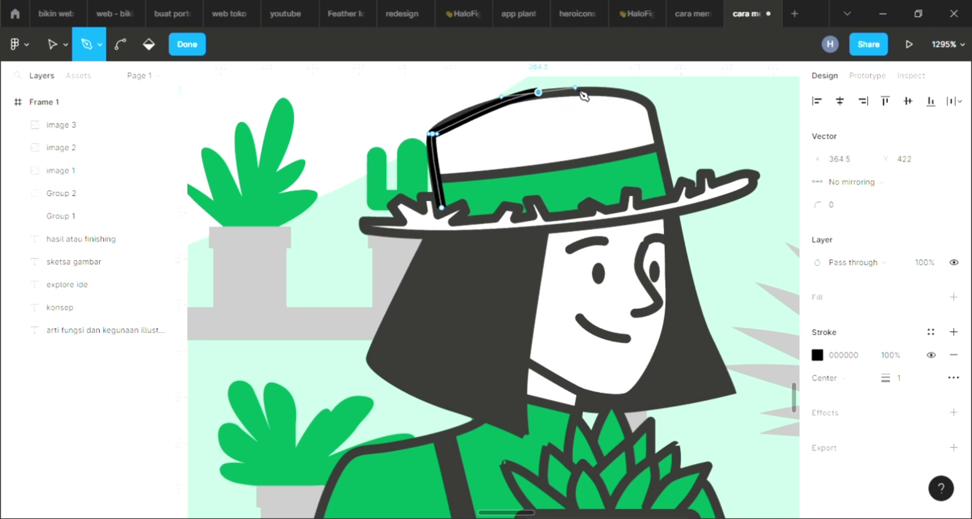
key("ctrl+z")
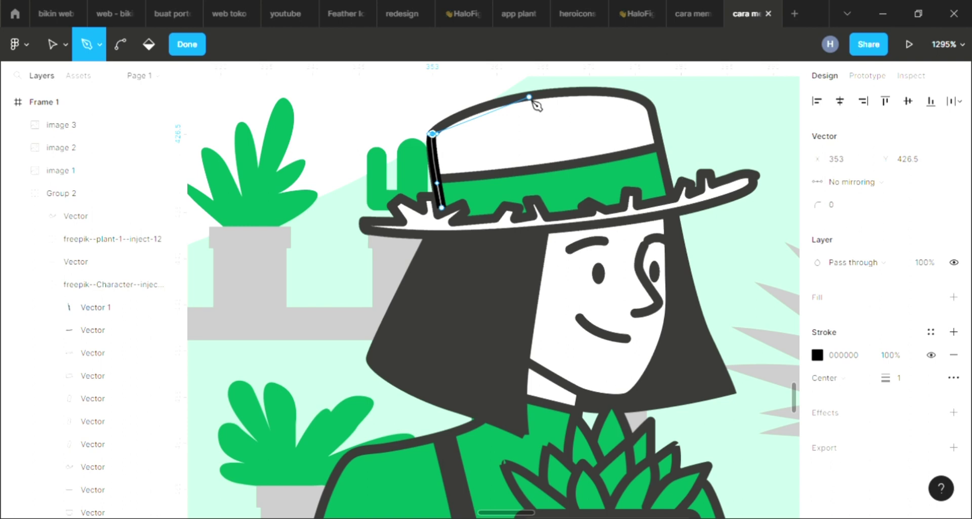
Step: Trace the hat crown's curved top and right edge, and close the path along the brim
left_click_drag(533, 106, 572, 103)
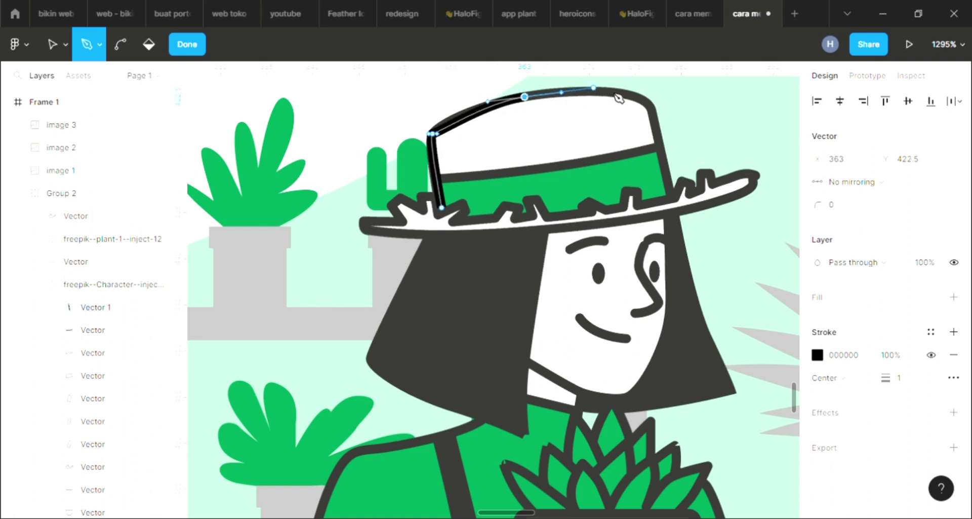
left_click_drag(635, 97, 656, 113)
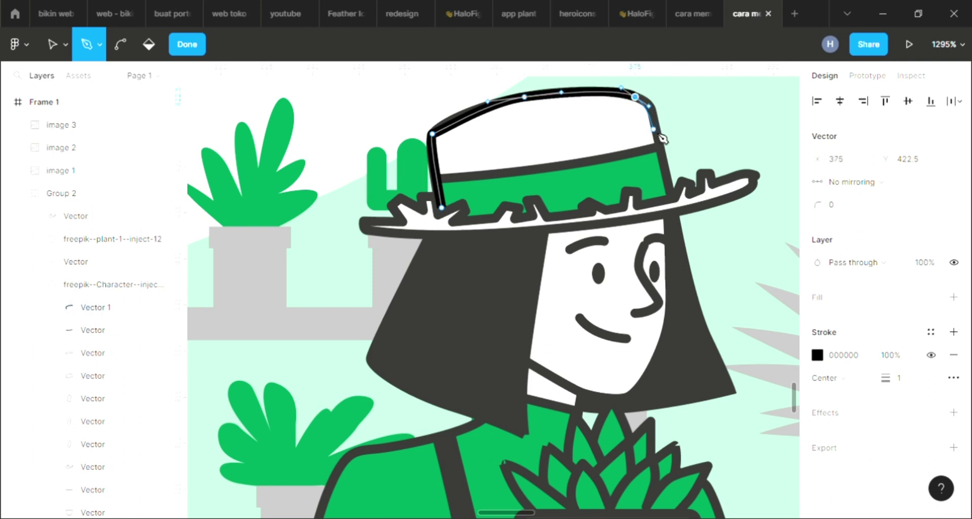
left_click(671, 189)
left_click_drag(678, 206, 659, 202)
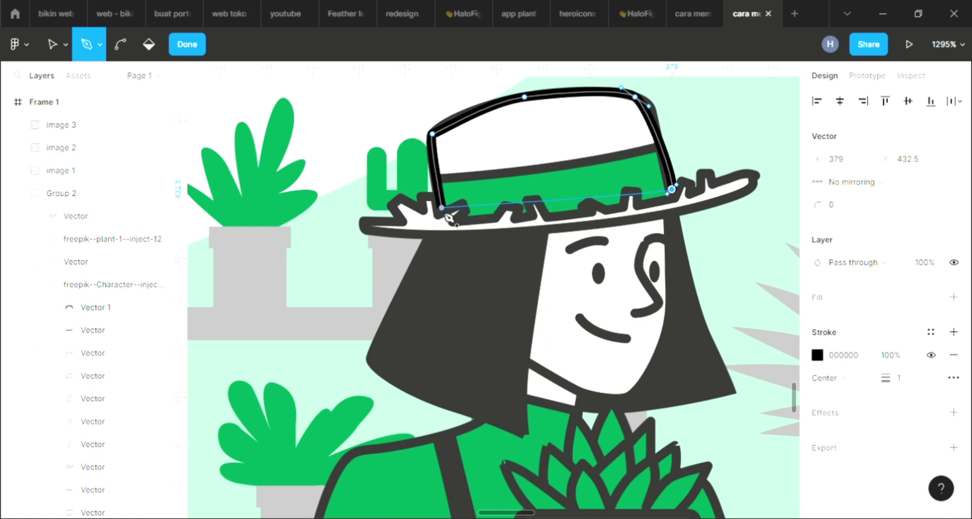
left_click(443, 209)
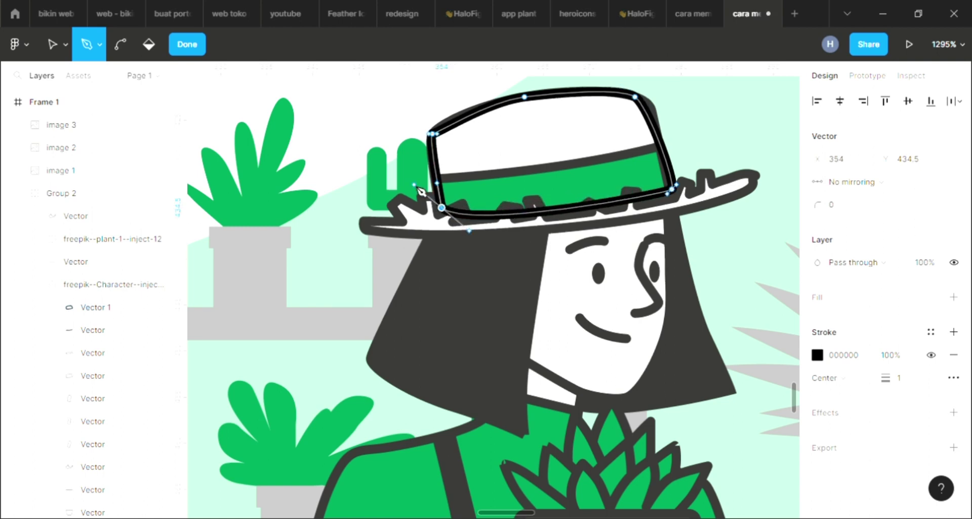
key("Escape")
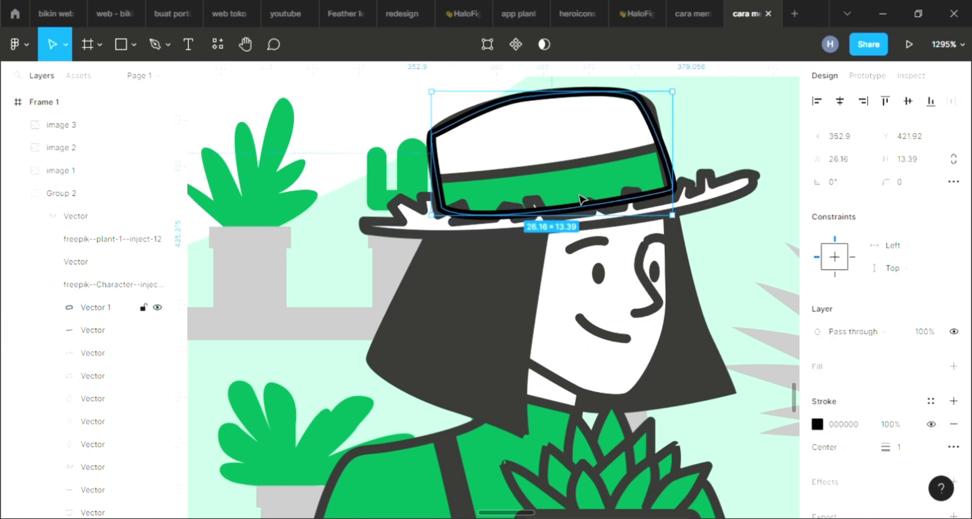
Step: Move the traced hat outline into the empty space beside the lower illustration, at about X 503, Y 424
scroll(573, 152, "down", 3)
left_click_drag(574, 149, 664, 165)
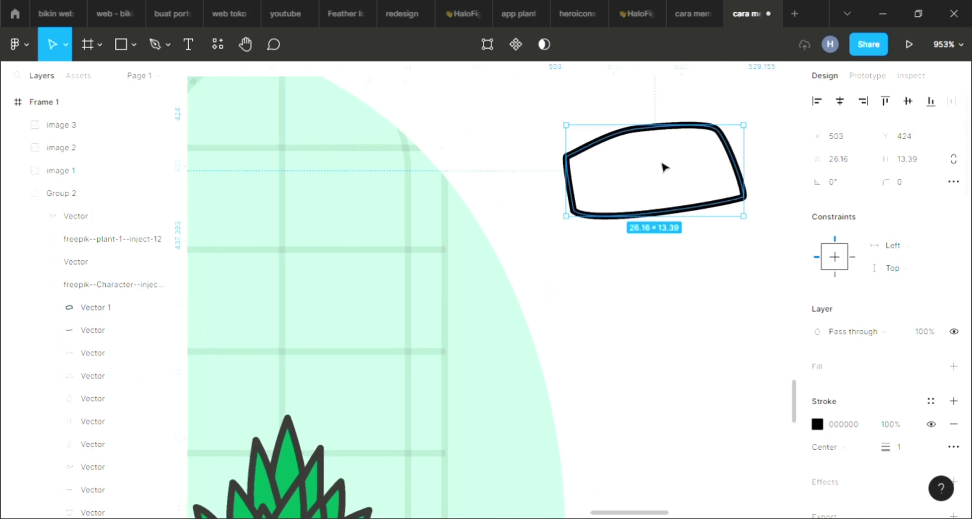
left_click(650, 268)
Step: Draw a slanted line about 24 long across the traced hat outline from its left edge to its right edge
left_click(133, 54)
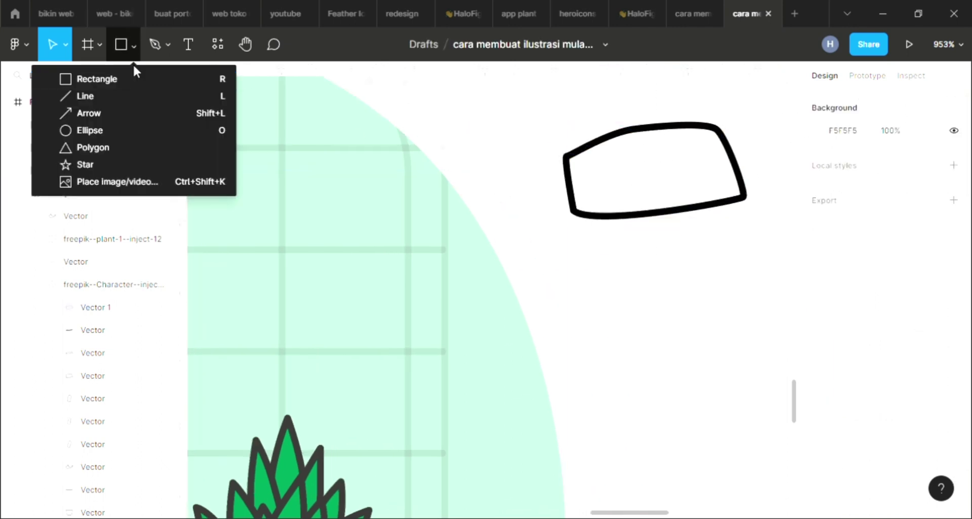
left_click(118, 100)
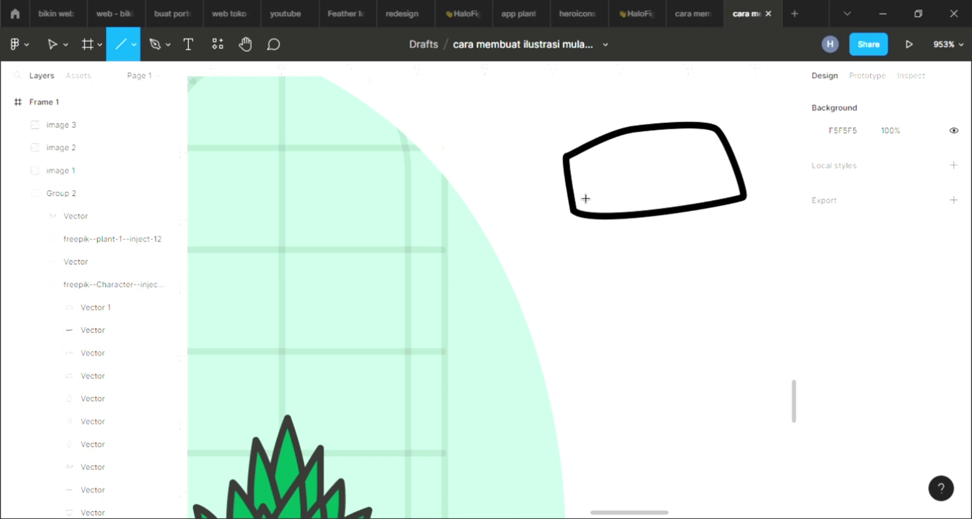
left_click_drag(572, 186, 737, 168)
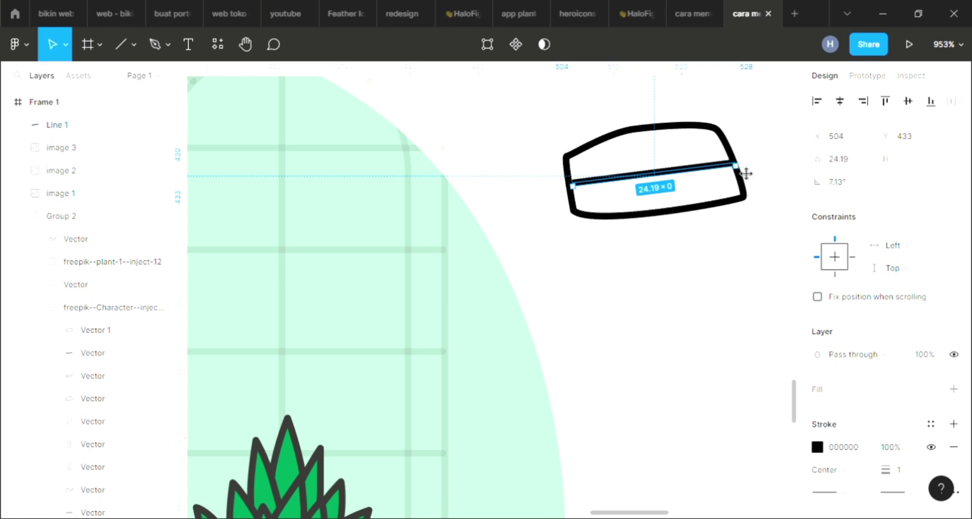
key("Return")
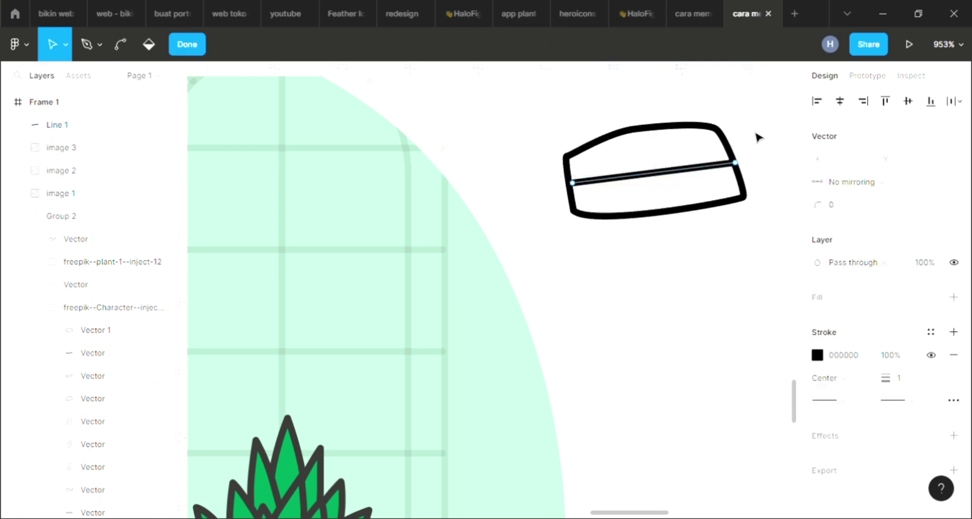
scroll(764, 184, "down", 5)
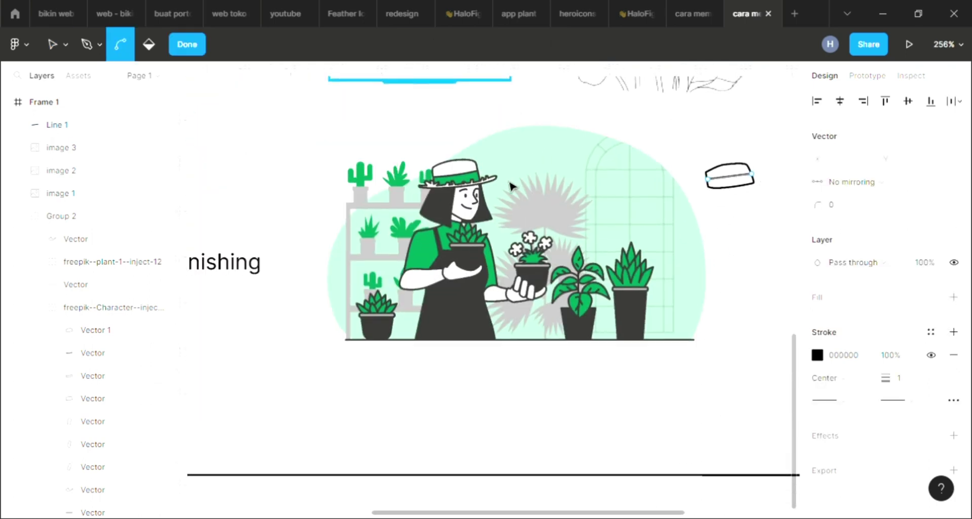
scroll(801, 221, "up", 10)
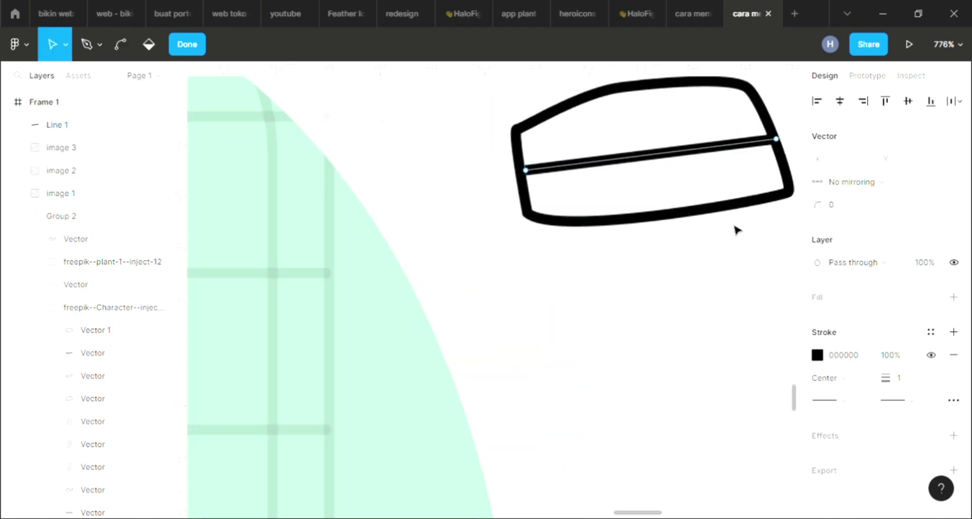
scroll(734, 261, "down", 7)
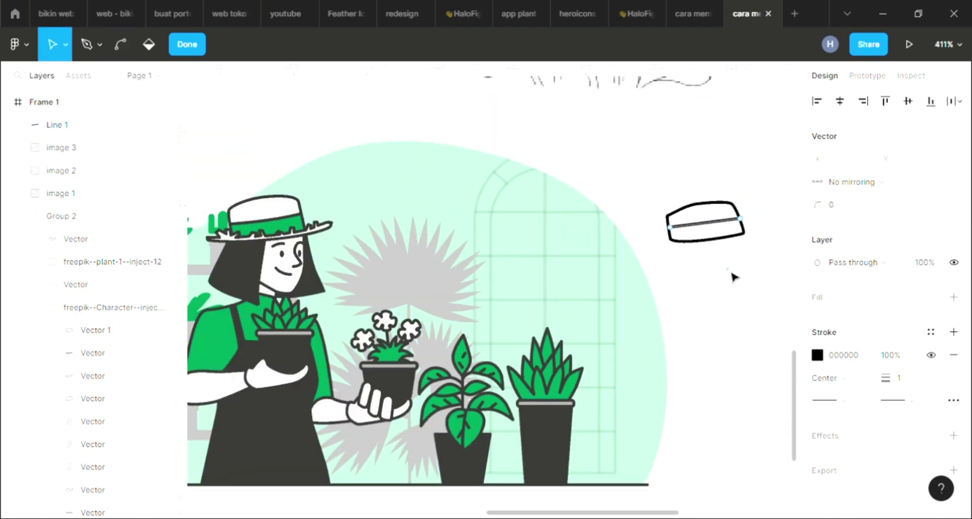
key("Escape")
left_click(740, 301)
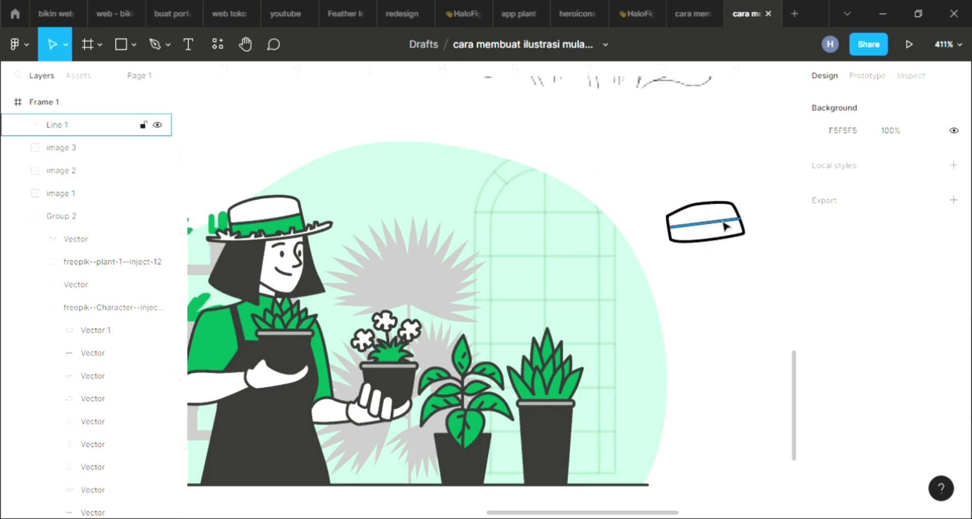
Step: Review the frame from the heading and konsep labels through the sketch row to the finished illustration
scroll(657, 268, "down", 6)
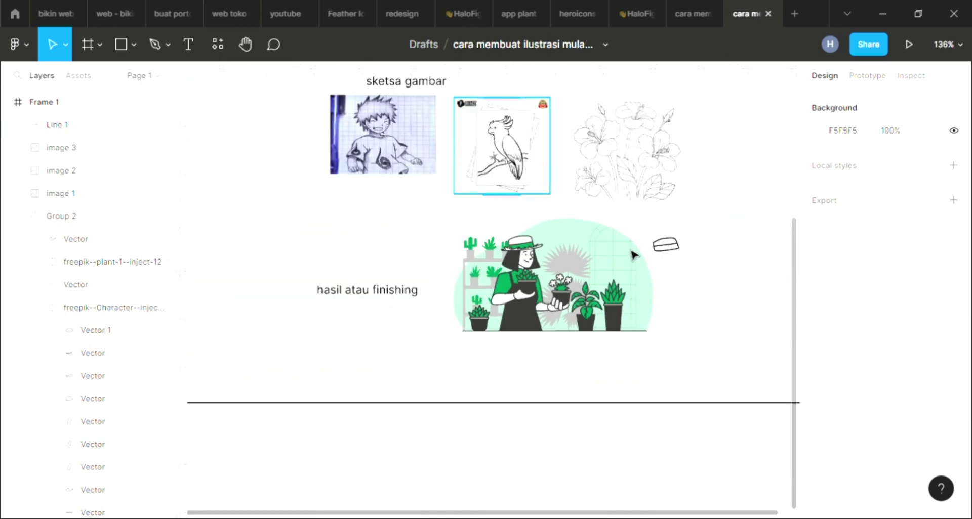
scroll(332, 247, "up", 5)
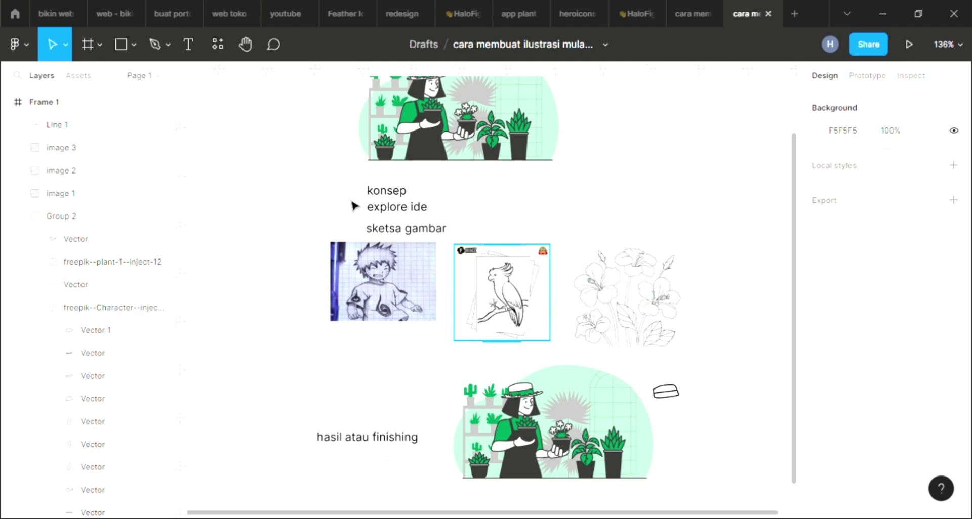
scroll(435, 222, "up", 1)
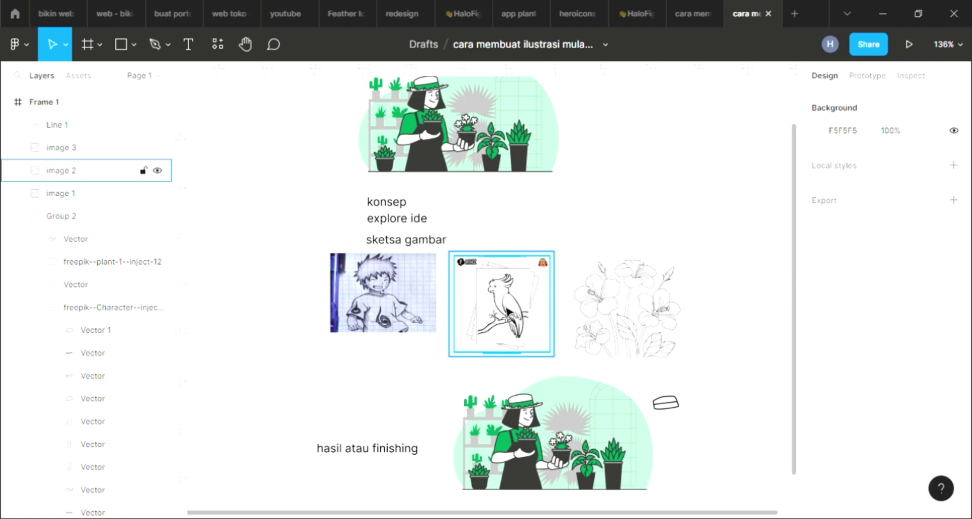
key("shift+1")
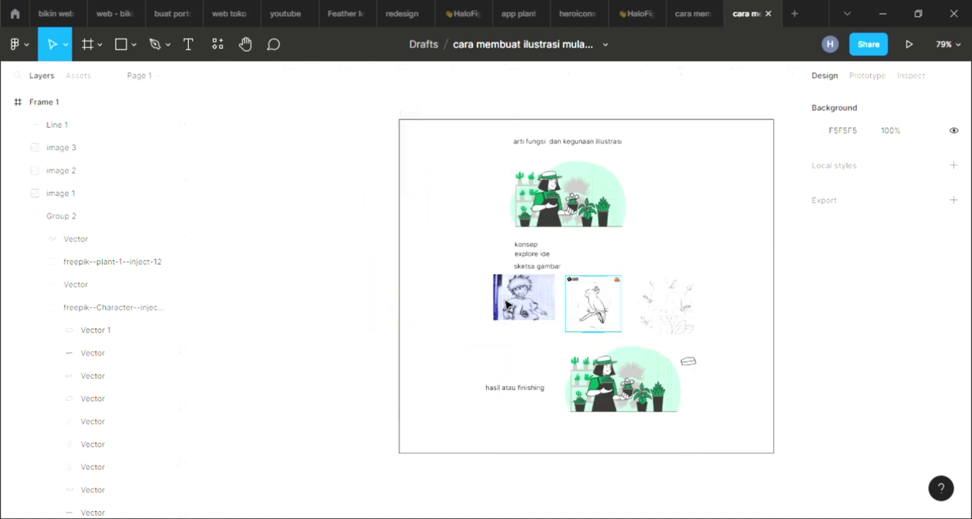
scroll(506, 304, "up", 3)
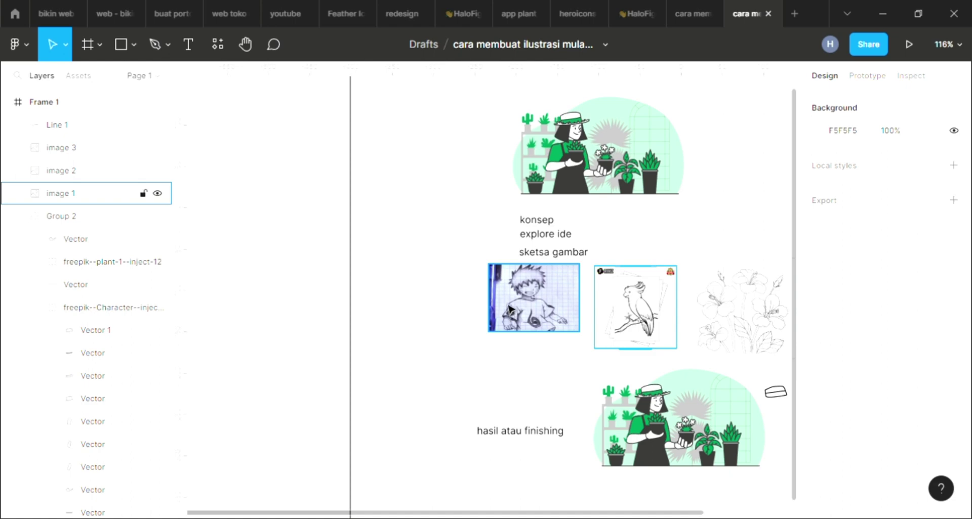
scroll(509, 308, "right", 3)
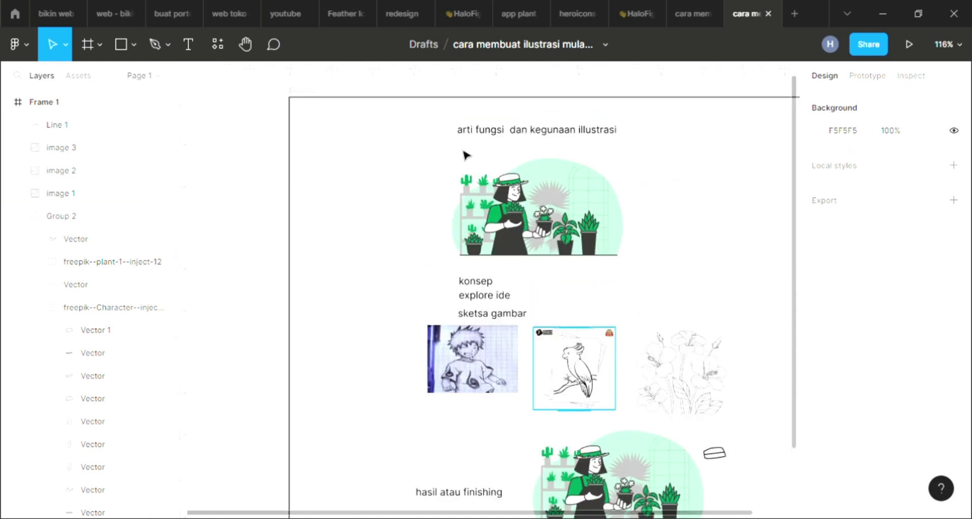
Step: Extend the frame downward to a height of about 688, adding more space below the lower illustration
scroll(478, 163, "down", 5)
scroll(367, 356, "down", 3)
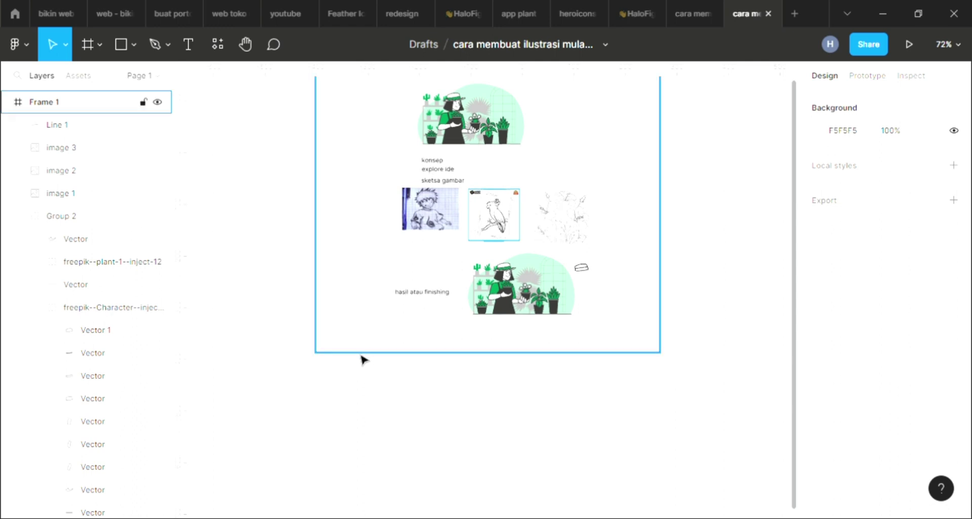
left_click(366, 353)
left_click_drag(373, 353, 380, 401)
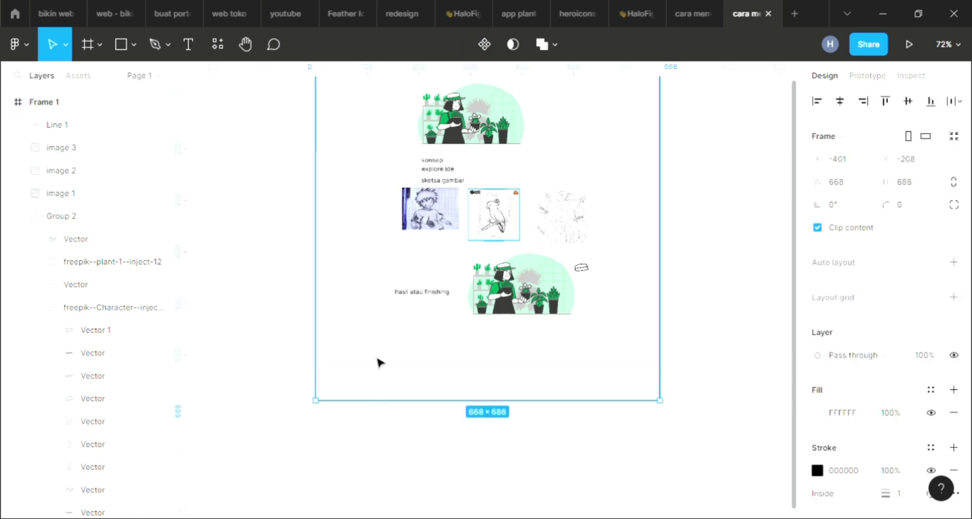
Step: Duplicate the "hasil atau finishing" label and place the copy straight below the original, at about Y 578
left_click(415, 306)
left_click(421, 296)
key("ctrl+d")
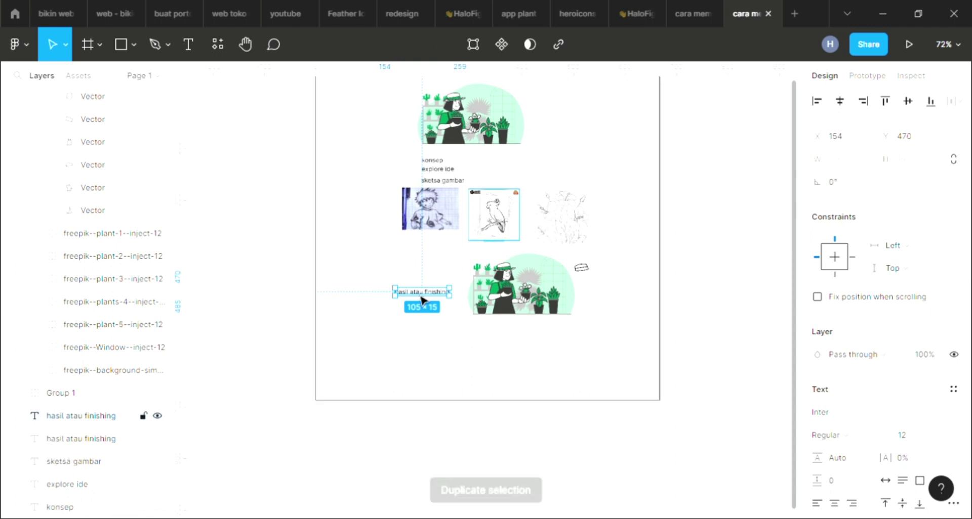
left_click_drag(421, 299, 423, 356)
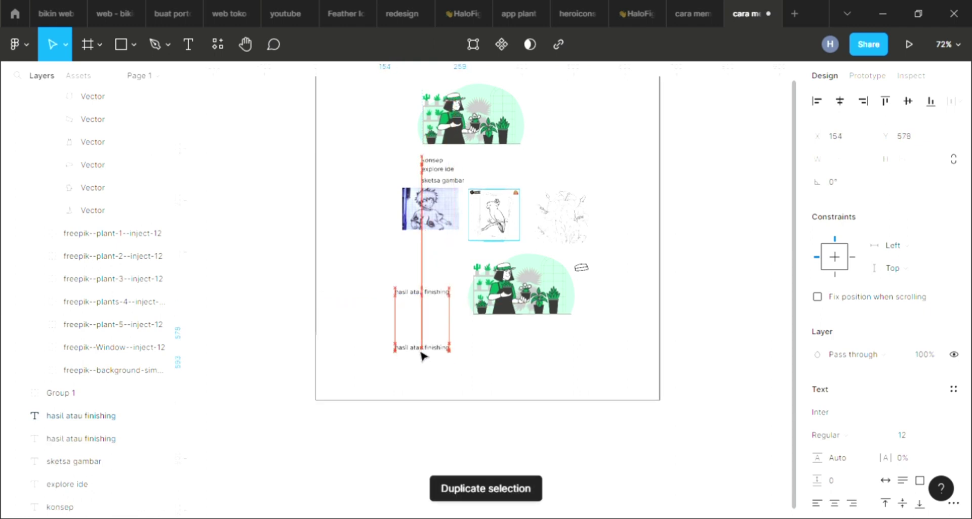
Step: Replace the text of the lower "hasil atau finishing" copy with "figma"
scroll(423, 356, "up", 5)
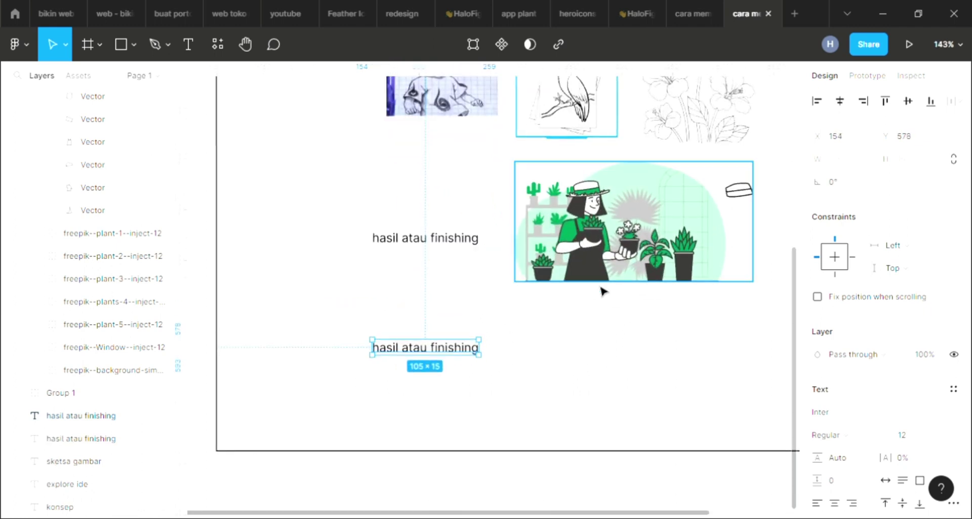
double_click(441, 354)
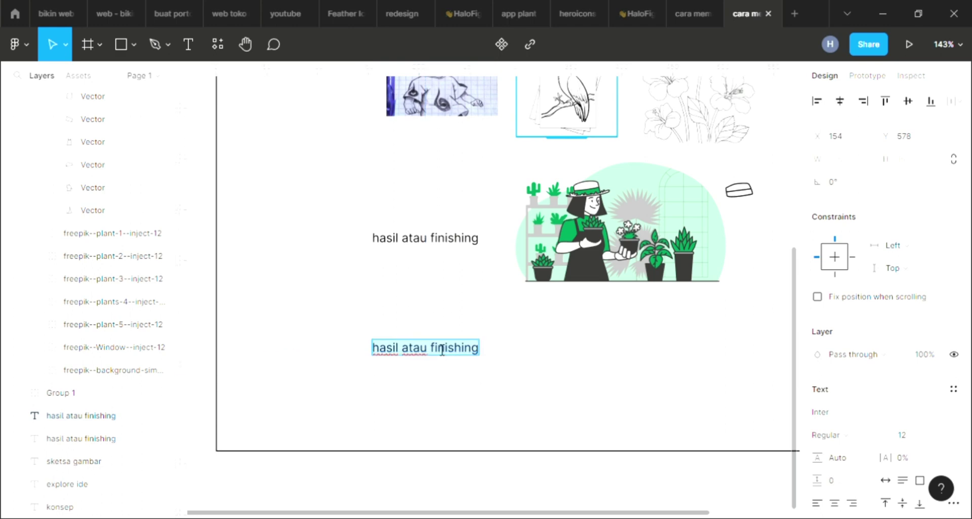
type("fi")
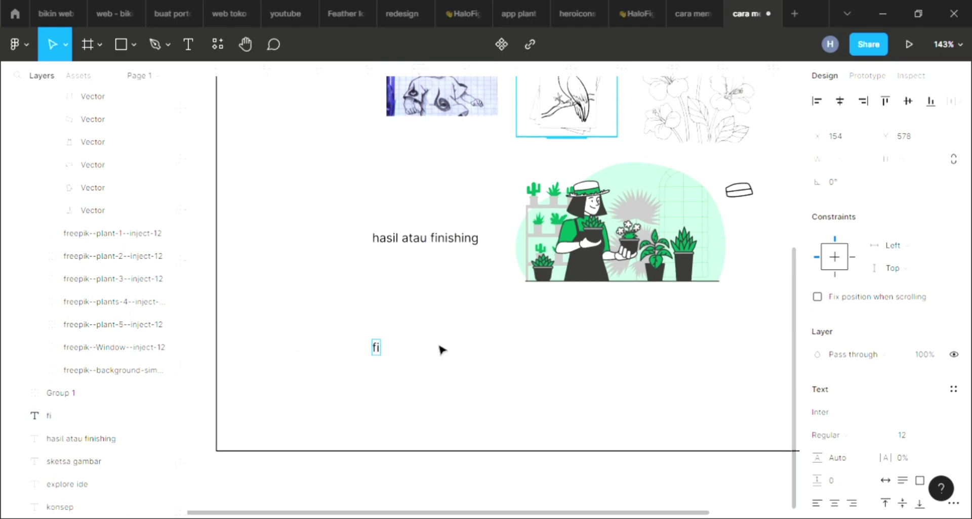
type("gma ")
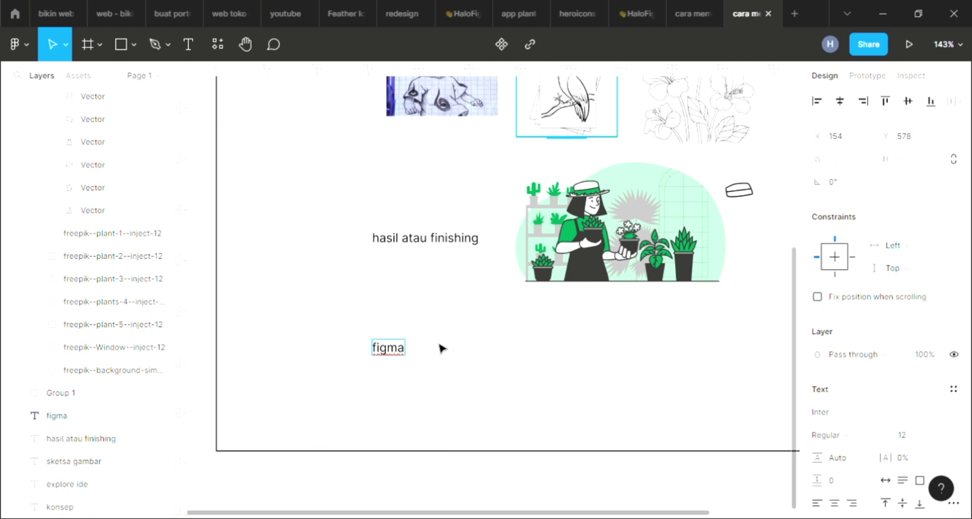
type("adobe")
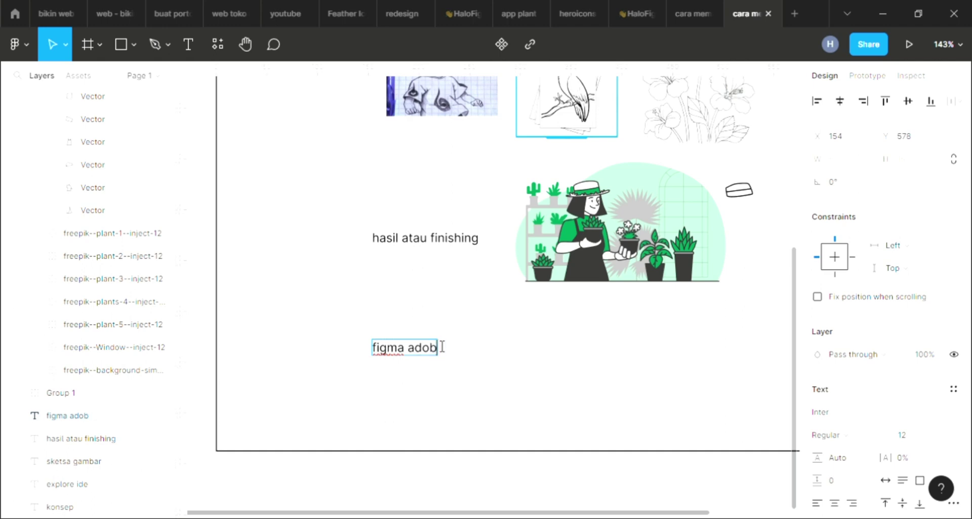
key("BackSpace")
key("BackSpace")
key("BackSpace")
key("BackSpace")
key("BackSpace")
key("BackSpace")
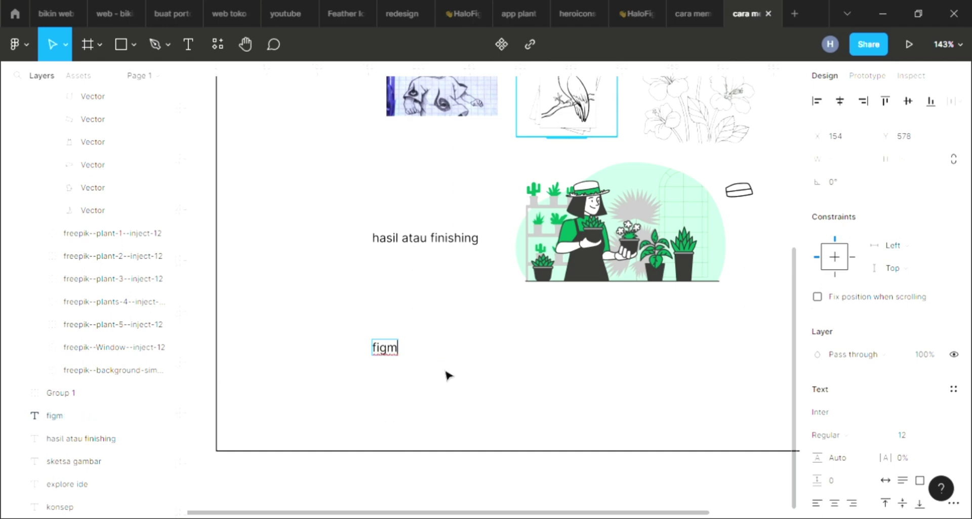
type("a")
Step: Duplicate the "figma" label and place the copy directly beneath it, at about Y 603
key("Escape")
key("ctrl+d")
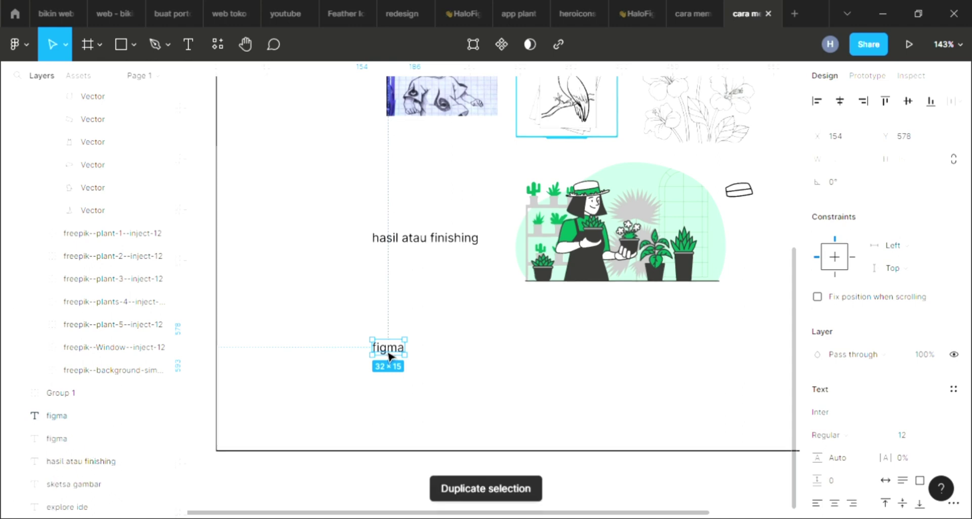
left_click_drag(390, 356, 390, 382)
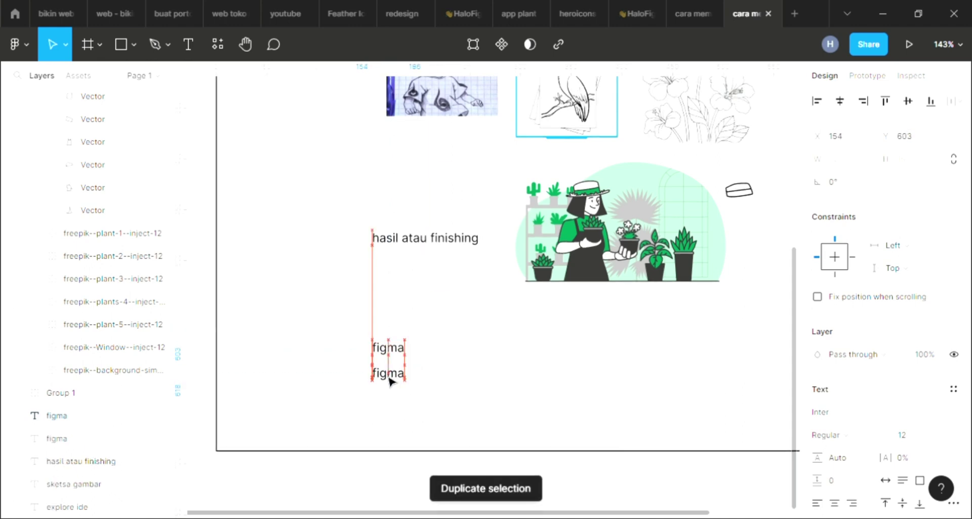
Step: Replace the text of the lower "figma" copy with "Adobe illustrator"
key("Return")
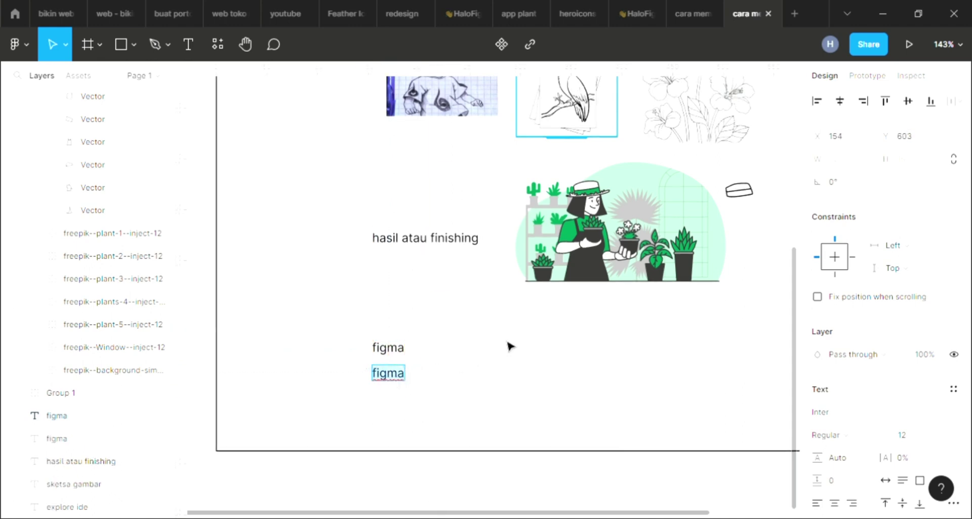
type("Adob")
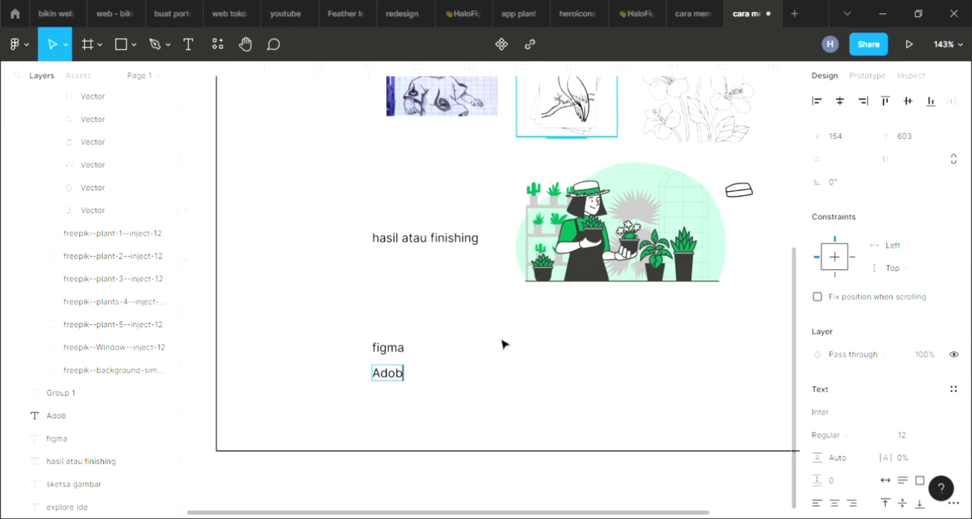
type("e illustrat")
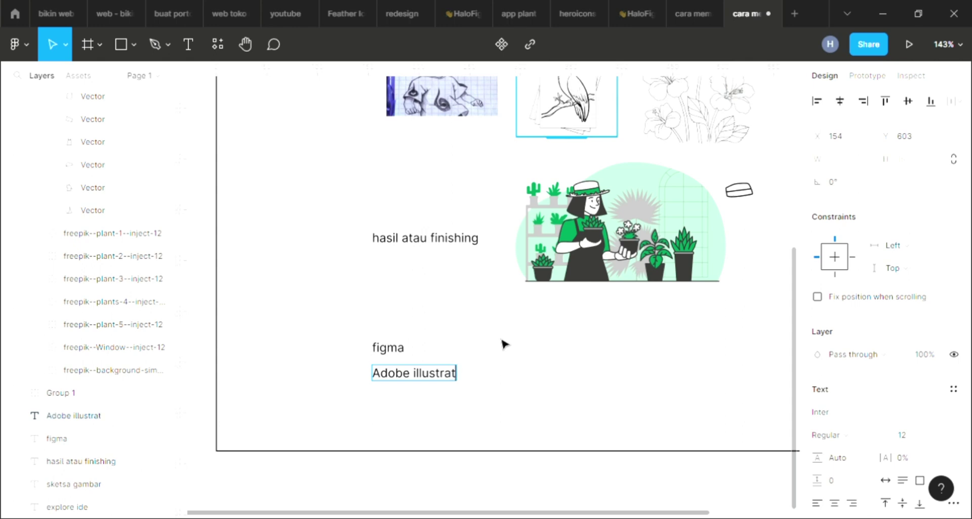
type("or")
key("Escape")
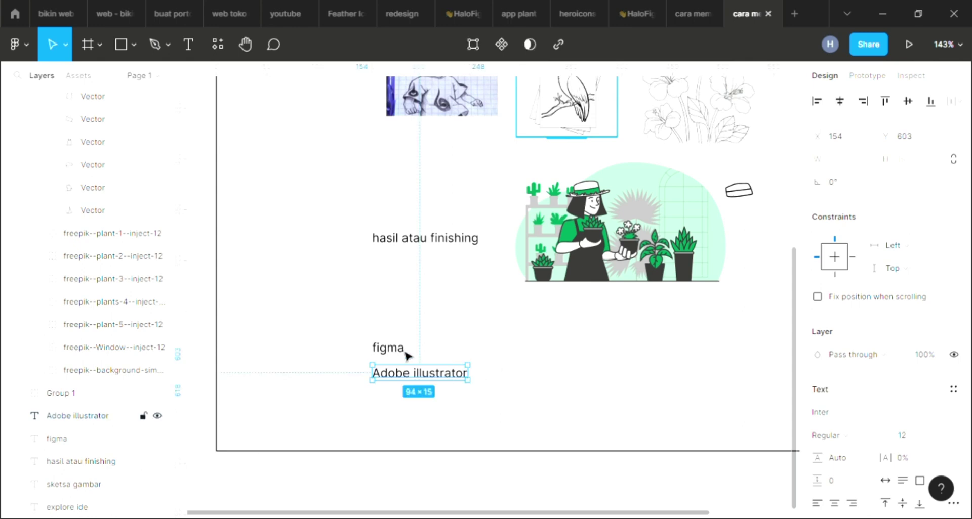
Step: Duplicate the "figma" label again and place the copy to the left of the original, at about X 71, Y 581
left_click(334, 337)
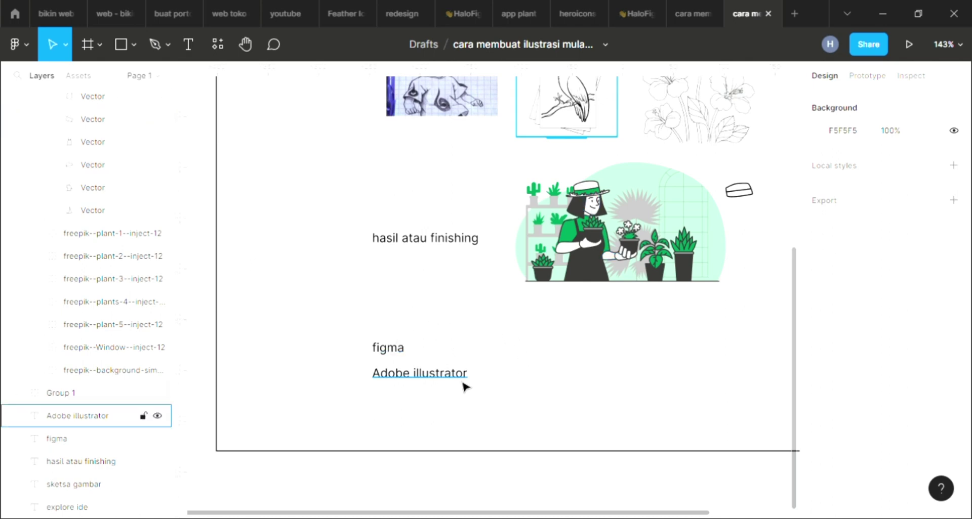
left_click(390, 354)
key("ctrl+d")
left_click_drag(391, 354, 306, 358)
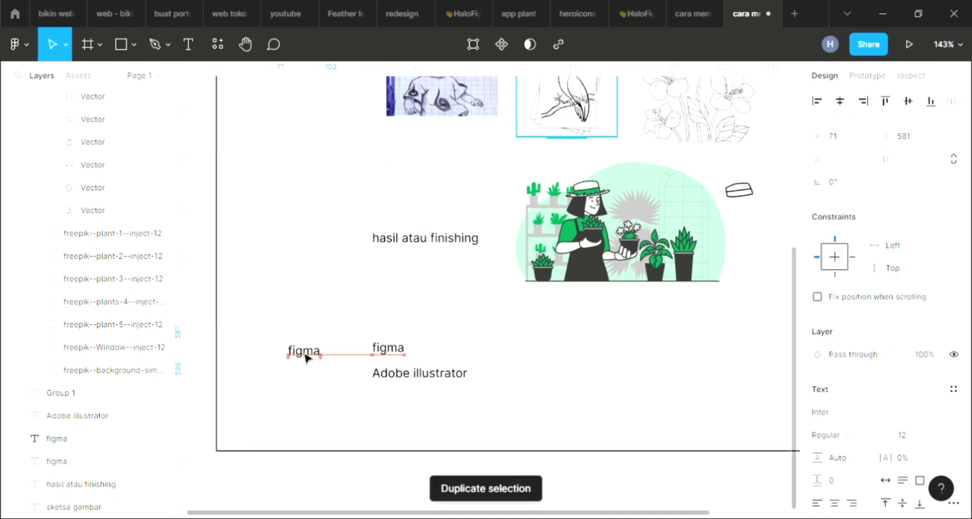
Step: Change the text of the copy beside the "figma" label to "tools"
double_click(306, 354)
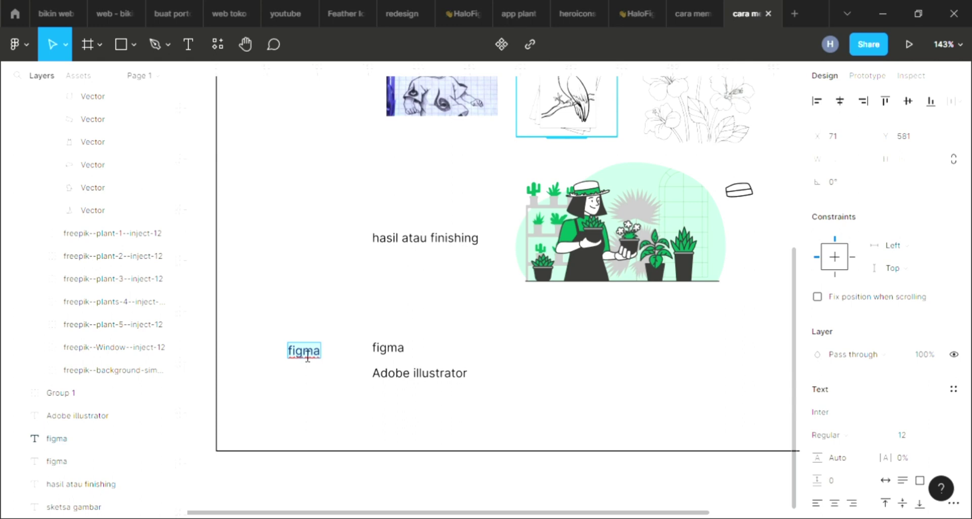
type("tools")
key("Escape")
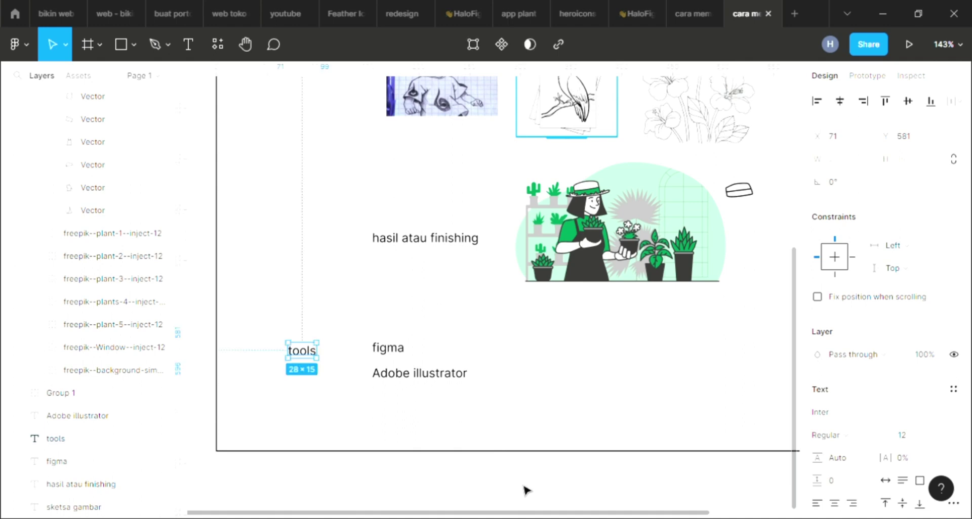
scroll(560, 430, "down", 5)
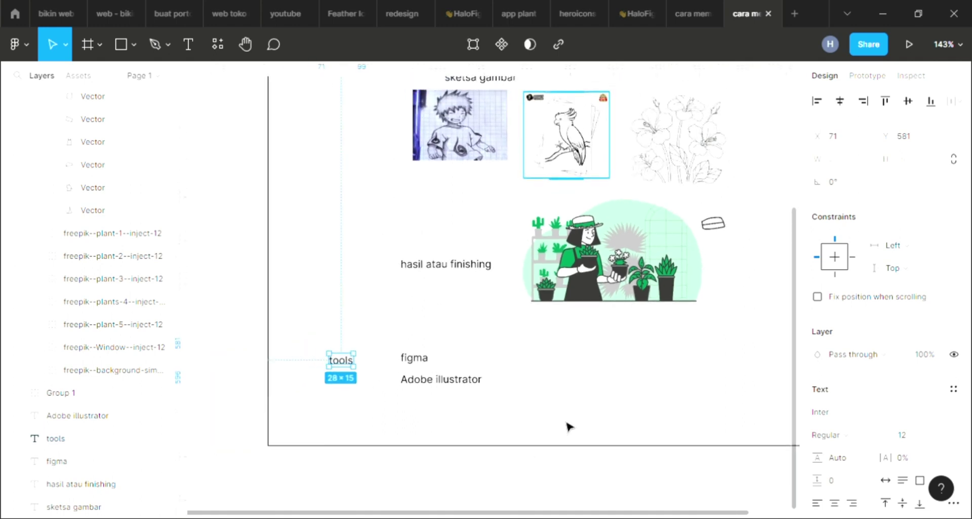